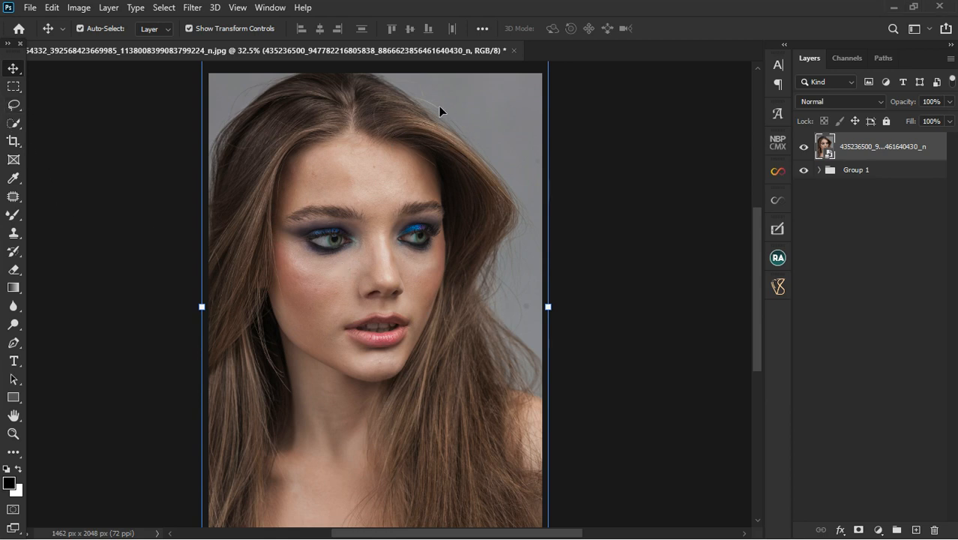
# Step: Rasterize the portrait smart object layer above Group 1
pyautogui.rightClick(887, 154)
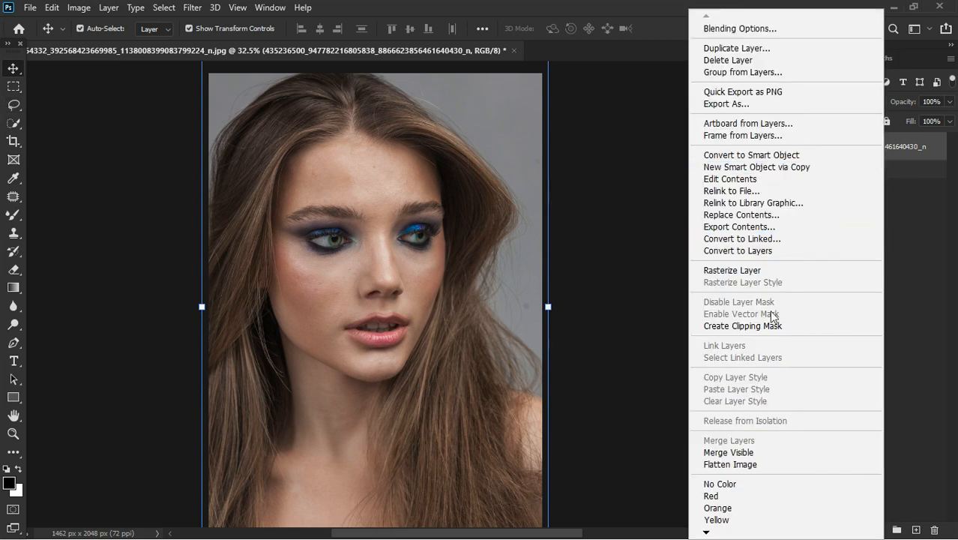
pyautogui.click(751, 271)
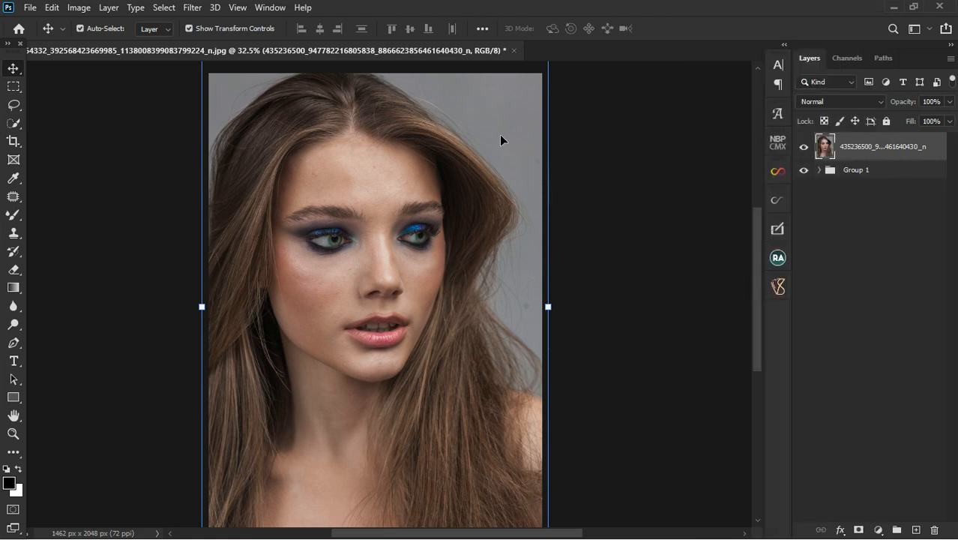
# Step: Duplicate the portrait layer and lasso the gray background with the protruding hair on the image's right side
pyautogui.hotkey('ctrl', 'j')
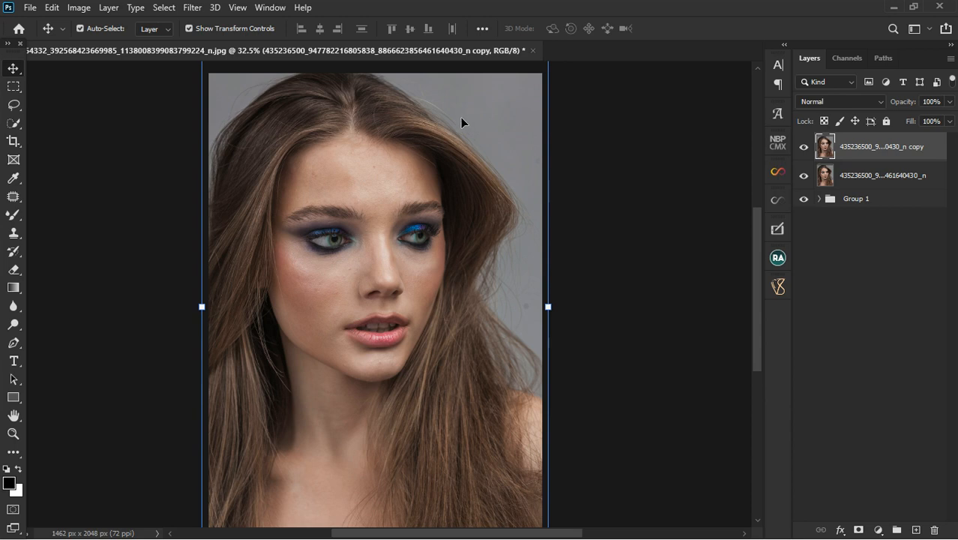
pyautogui.click(12, 107)
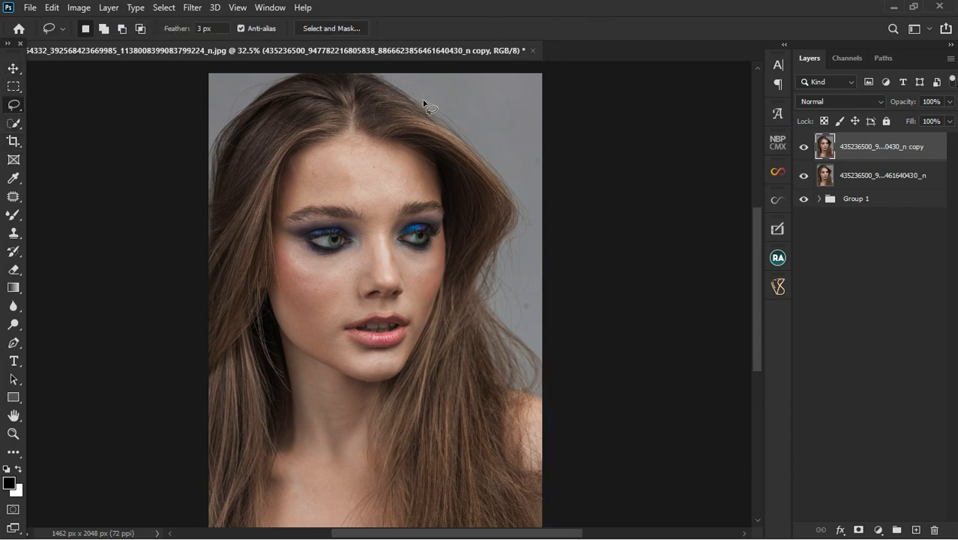
pyautogui.moveTo(446, 101)
pyautogui.mouseDown()
pyautogui.moveTo(486, 217)
pyautogui.moveTo(496, 294)
pyautogui.mouseUp()
pyautogui.moveTo(521, 324)
pyautogui.mouseDown()
pyautogui.moveTo(535, 391)
pyautogui.moveTo(592, 210)
pyautogui.moveTo(553, 71)
pyautogui.moveTo(476, 62)
pyautogui.moveTo(435, 75)
pyautogui.moveTo(439, 101)
pyautogui.moveTo(457, 117)
pyautogui.moveTo(453, 155)
pyautogui.mouseUp()
# Step: Clone clean gray background over the protruding hair inside the selection with a 300 px Clone Stamp brush, and deselect
pyautogui.click(14, 232)
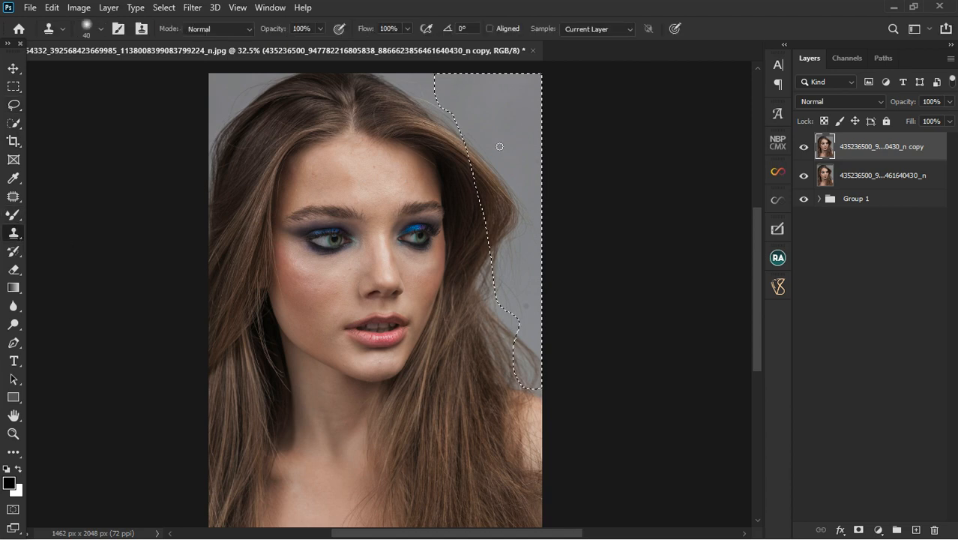
pyautogui.press(']')
pyautogui.press(']')
pyautogui.press(']')
pyautogui.press(']')
pyautogui.press(']')
pyautogui.press(']')
pyautogui.press(']')
pyautogui.press(']')
pyautogui.press(']')
pyautogui.press(']')
pyautogui.press(']')
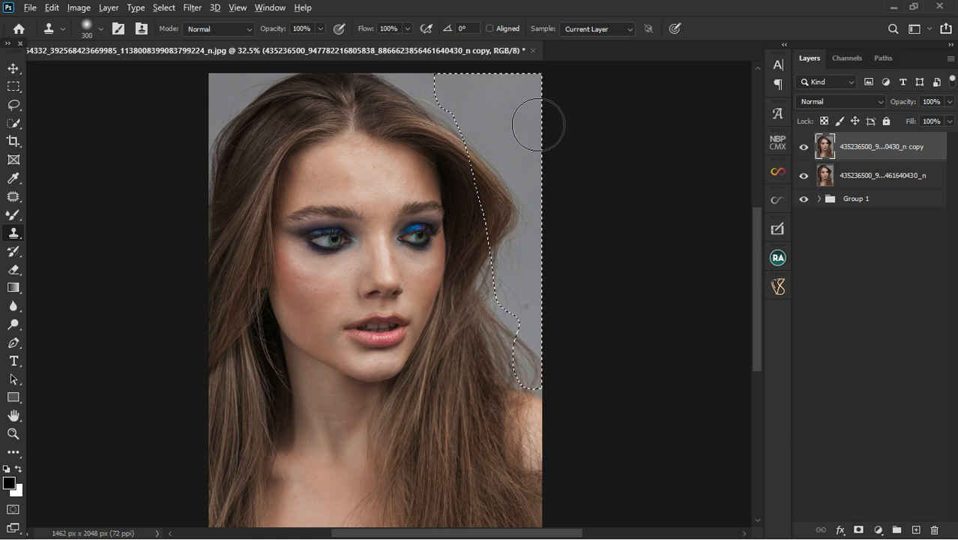
pyautogui.press(']')
pyautogui.keyDown('alt'); pyautogui.click(512, 114); pyautogui.keyUp('alt')
pyautogui.click(493, 206)
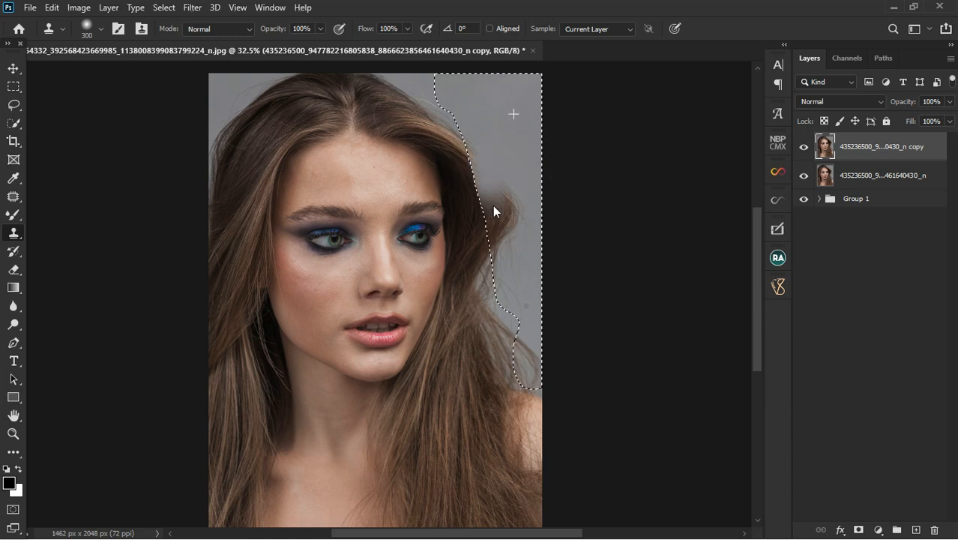
pyautogui.moveTo(523, 258)
pyautogui.mouseDown()
pyautogui.moveTo(497, 235)
pyautogui.moveTo(526, 267)
pyautogui.moveTo(502, 255)
pyautogui.moveTo(528, 289)
pyautogui.moveTo(536, 277)
pyautogui.moveTo(515, 233)
pyautogui.moveTo(543, 246)
pyautogui.moveTo(532, 275)
pyautogui.moveTo(531, 368)
pyautogui.mouseUp()
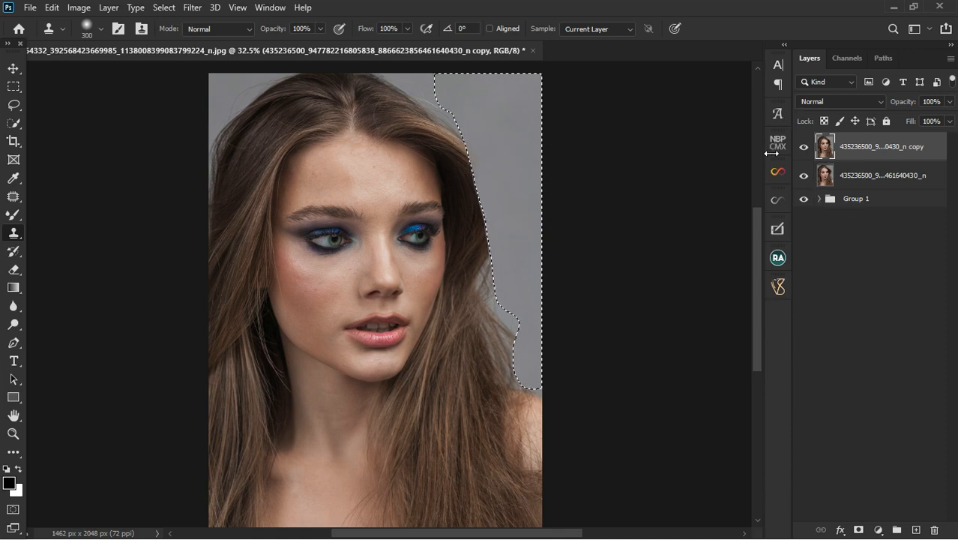
pyautogui.hotkey('ctrl', 'd')
# Step: Compare the clone-retouched copy with the original by toggling its visibility, and delete the copy
pyautogui.hotkey('ctrl', '-')
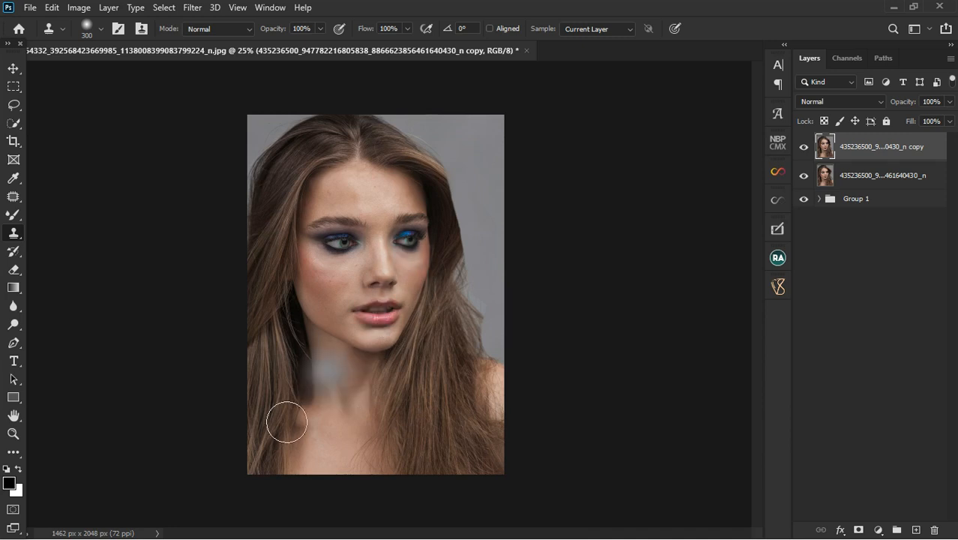
pyautogui.scroll(2, 268, 410)
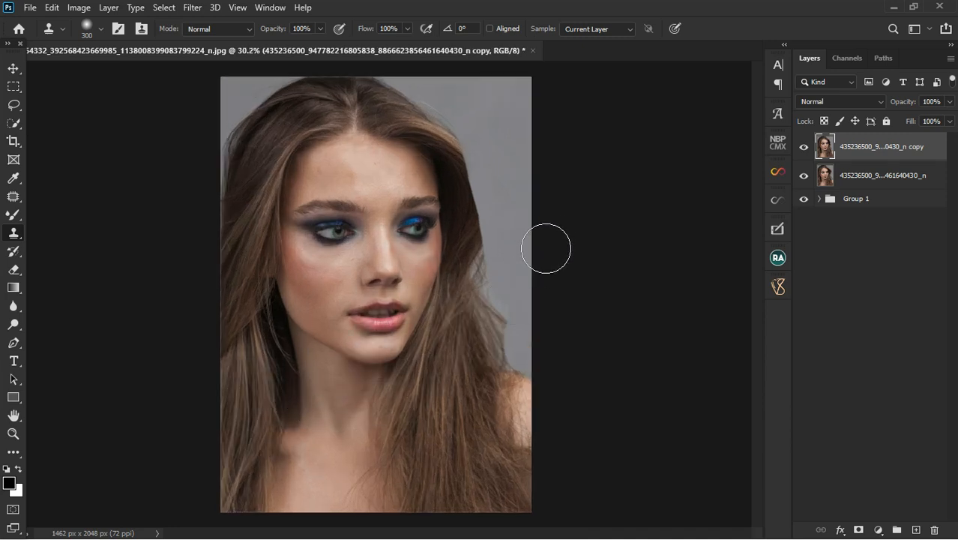
pyautogui.hotkey('ctrl', ',')
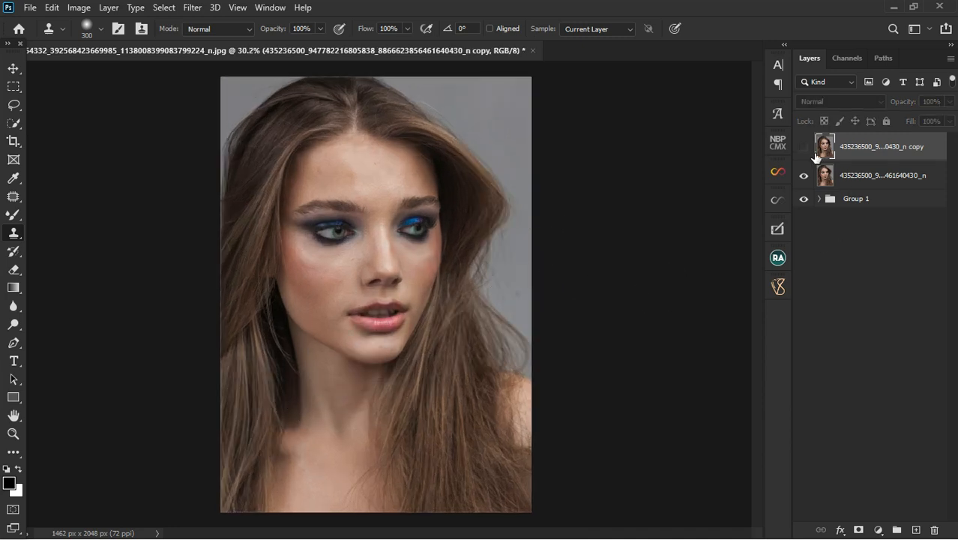
pyautogui.hotkey('ctrl', ',')
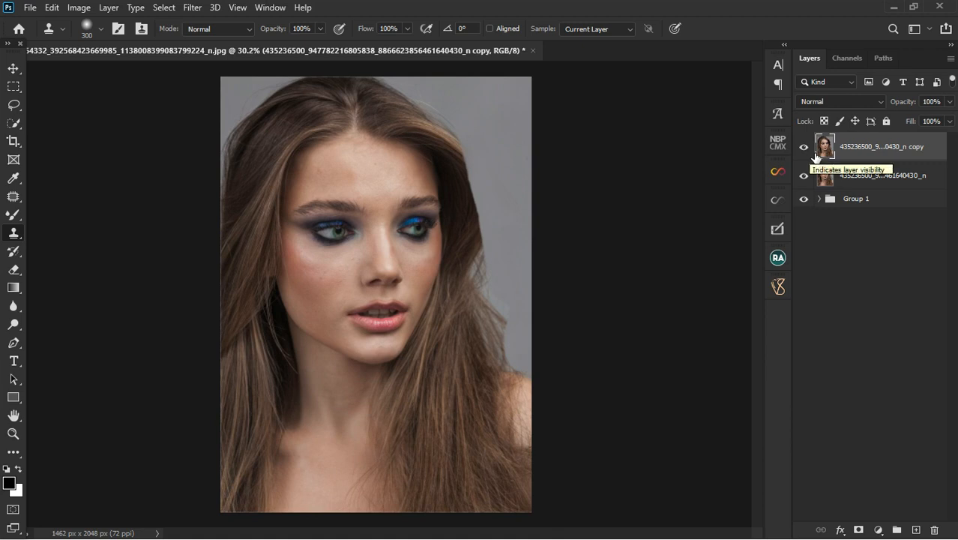
pyautogui.click(813, 152)
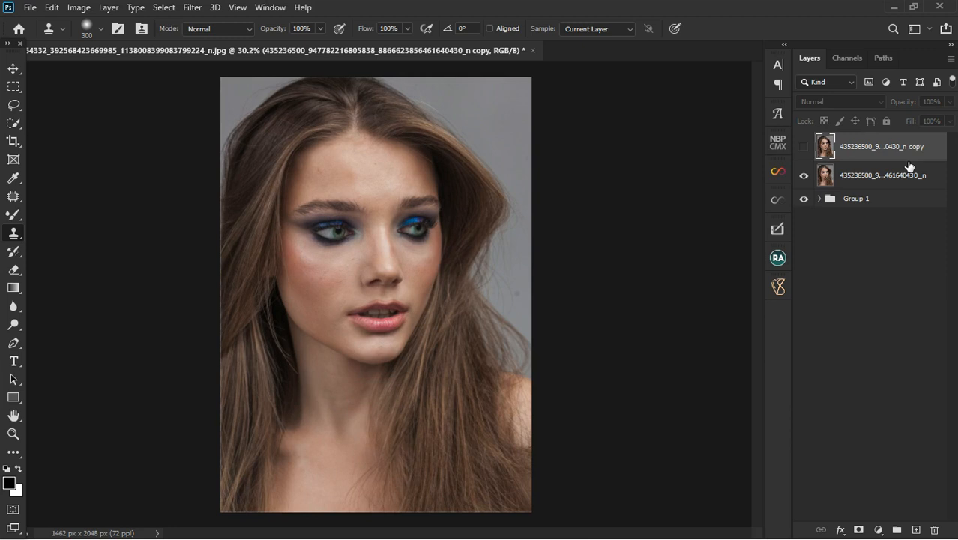
pyautogui.press('Delete')
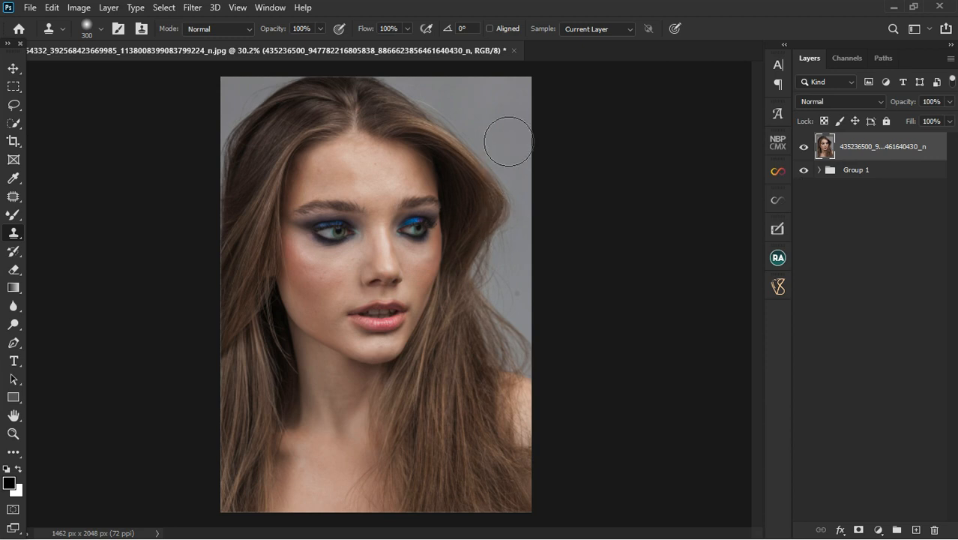
# Step: Duplicate the original portrait layer and open the Liquify filter on the copy
pyautogui.click(10, 69)
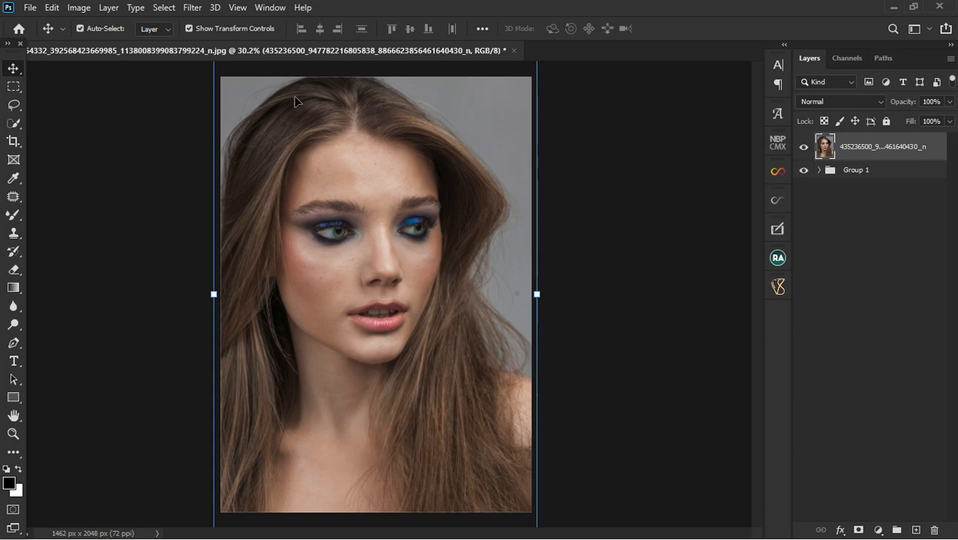
pyautogui.click(197, 10)
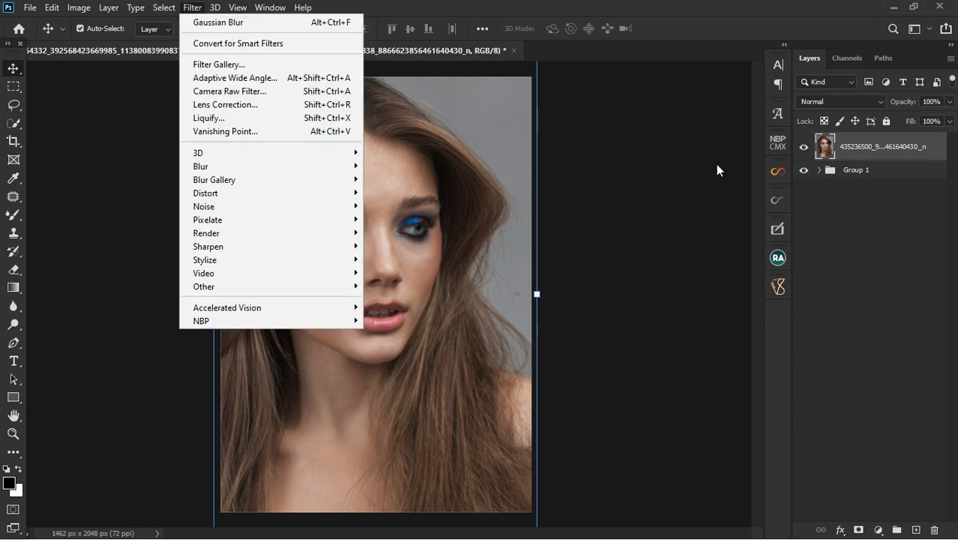
pyautogui.click(885, 139)
pyautogui.hotkey('ctrl', 'j')
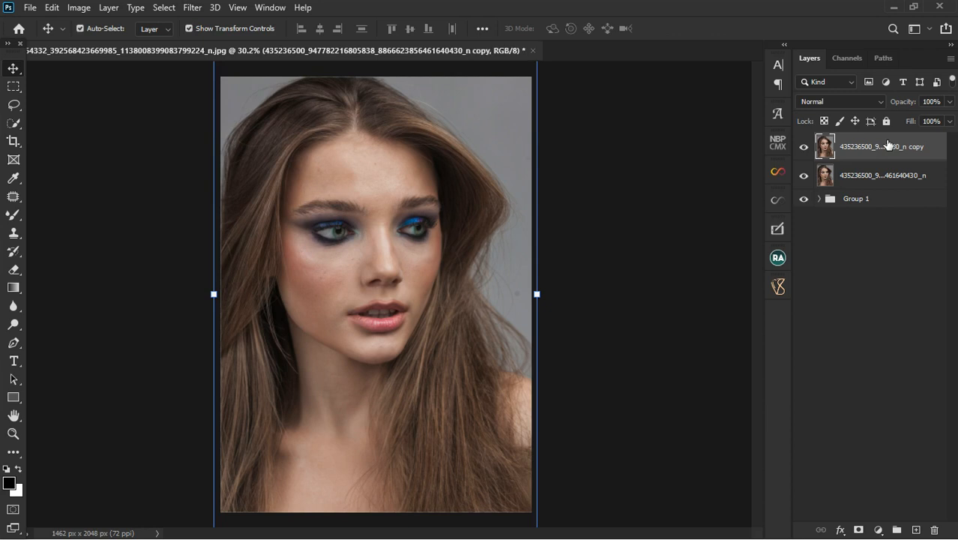
pyautogui.click(193, 11)
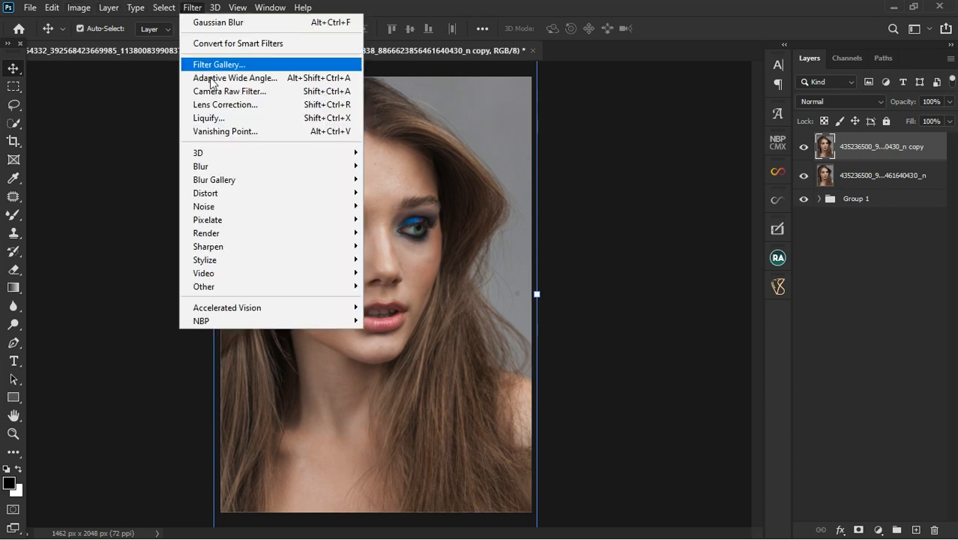
pyautogui.click(217, 119)
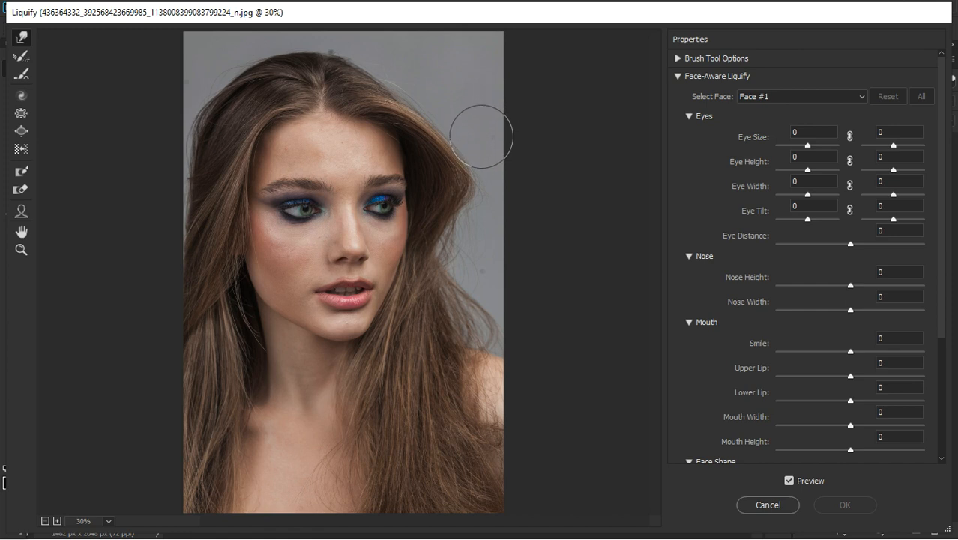
# Step: Push the hair bulge beside the right cheek inward with a large Forward Warp brush
pyautogui.press(']')
pyautogui.press(']')
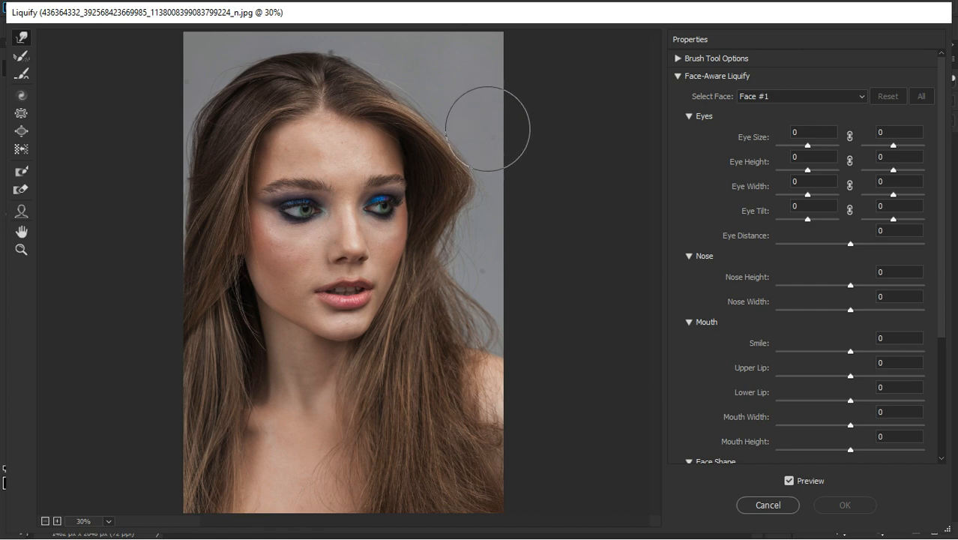
pyautogui.press(']')
pyautogui.press(']')
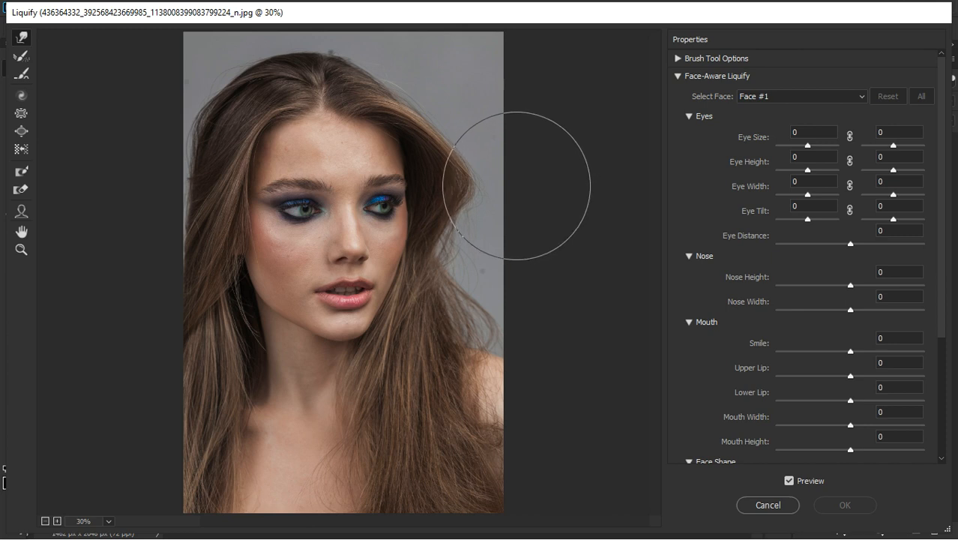
pyautogui.press('[')
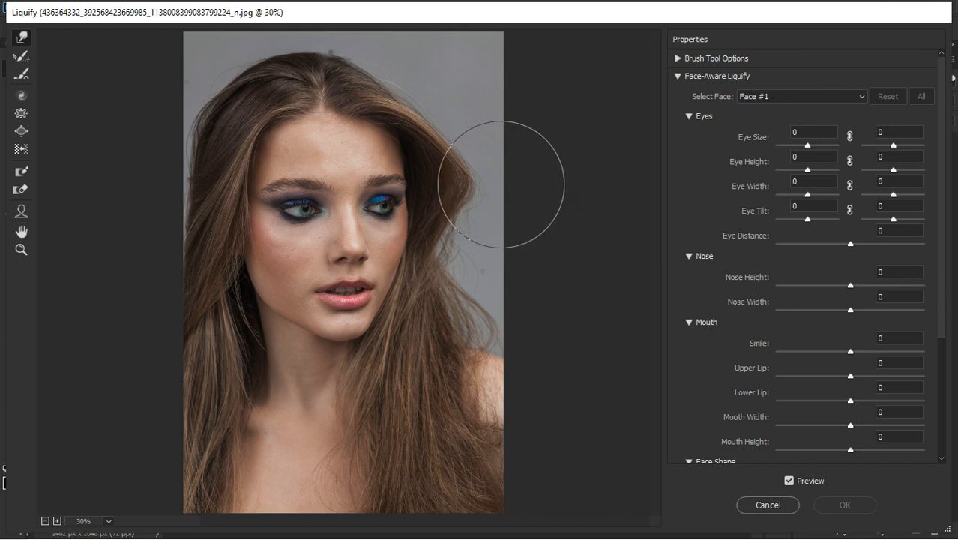
pyautogui.moveTo(485, 180)
pyautogui.mouseDown()
pyautogui.moveTo(449, 143)
pyautogui.moveTo(455, 133)
pyautogui.moveTo(465, 159)
pyautogui.mouseUp()
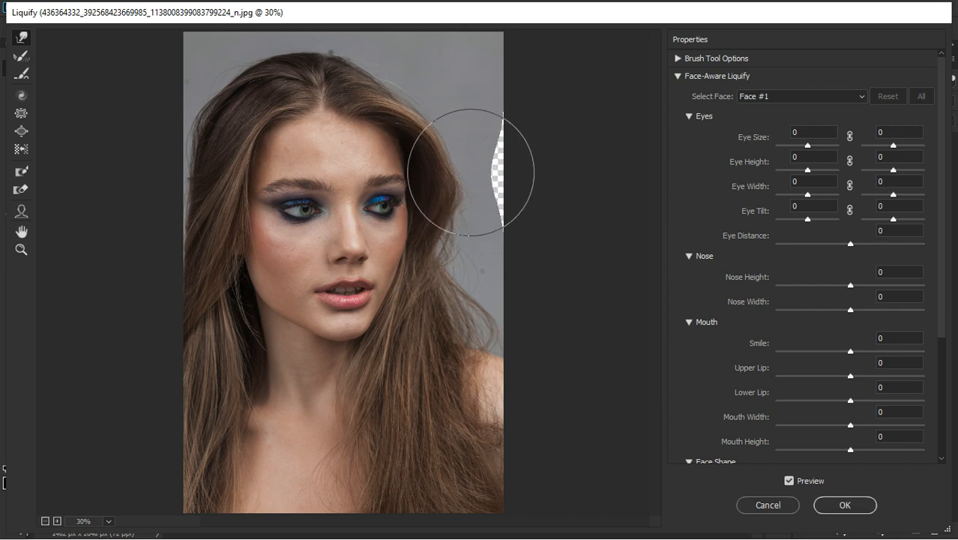
pyautogui.moveTo(503, 210)
pyautogui.mouseDown()
pyautogui.moveTo(498, 223)
pyautogui.moveTo(454, 193)
pyautogui.mouseUp()
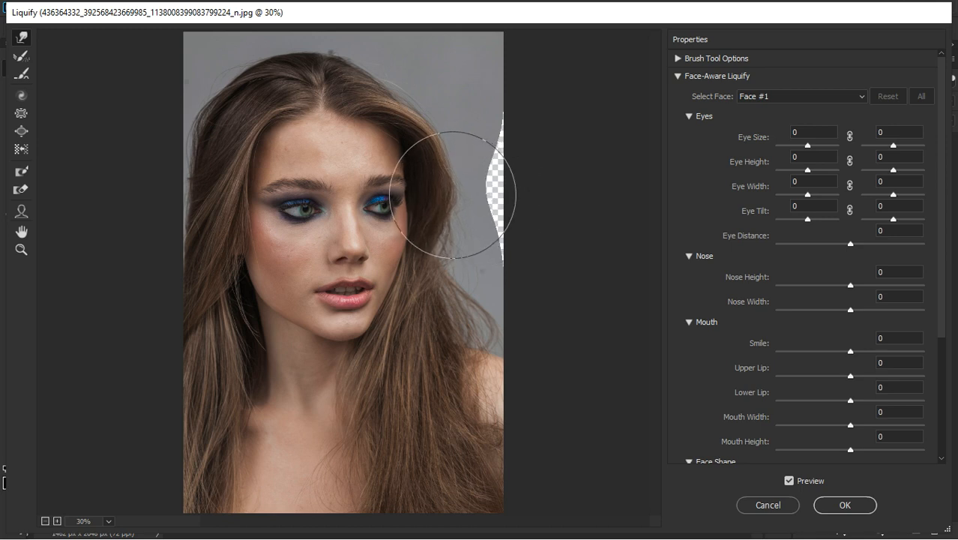
# Step: Refine the hair outline between the temple and shoulder on the image's right side with a smaller Forward Warp brush
pyautogui.press('[')
pyautogui.press('[')
pyautogui.press('[')
pyautogui.press('[')
pyautogui.press('[')
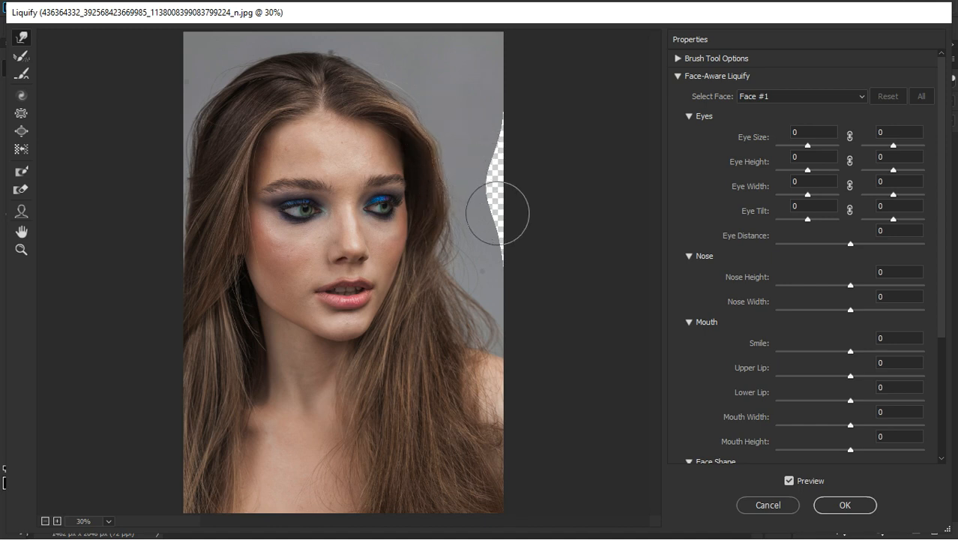
pyautogui.hotkey('ctrl', 'z')
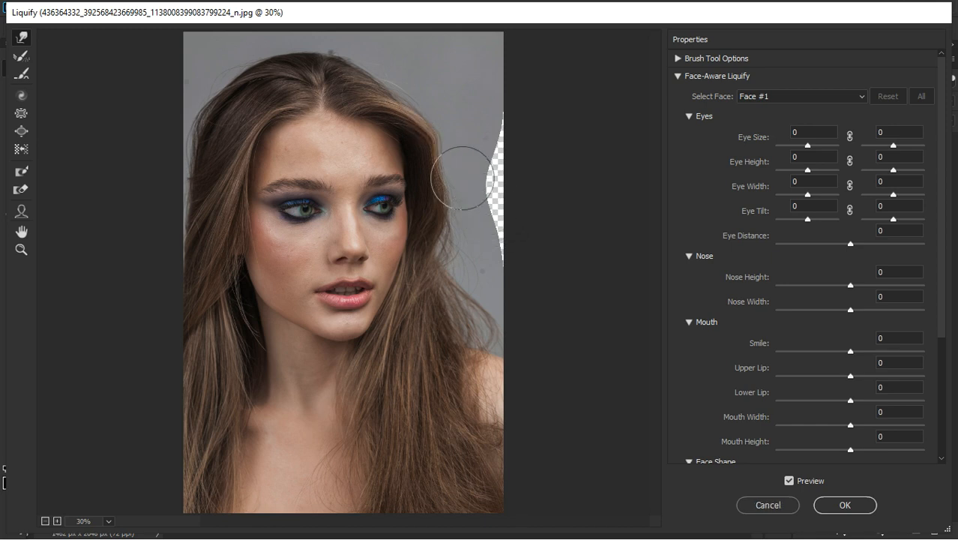
pyautogui.press('[')
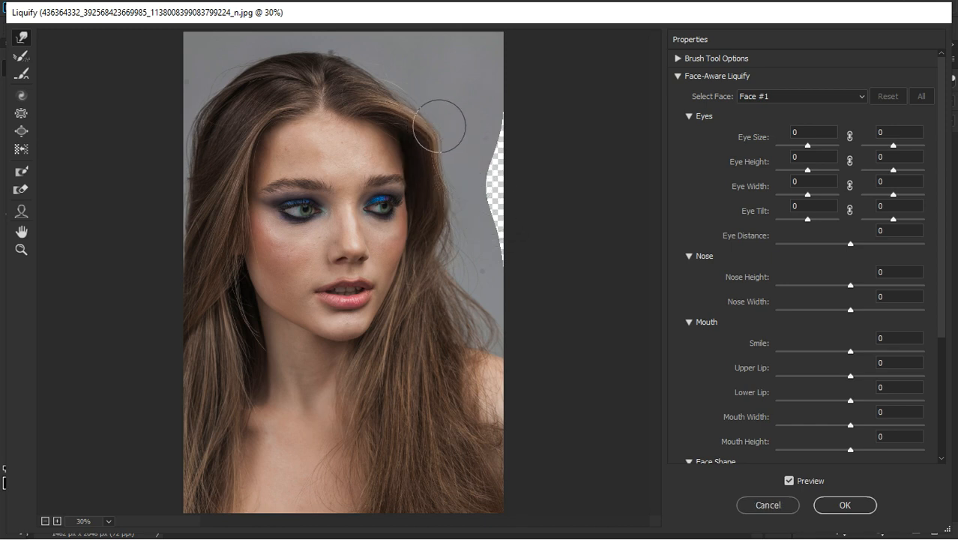
pyautogui.press(']')
pyautogui.press(']')
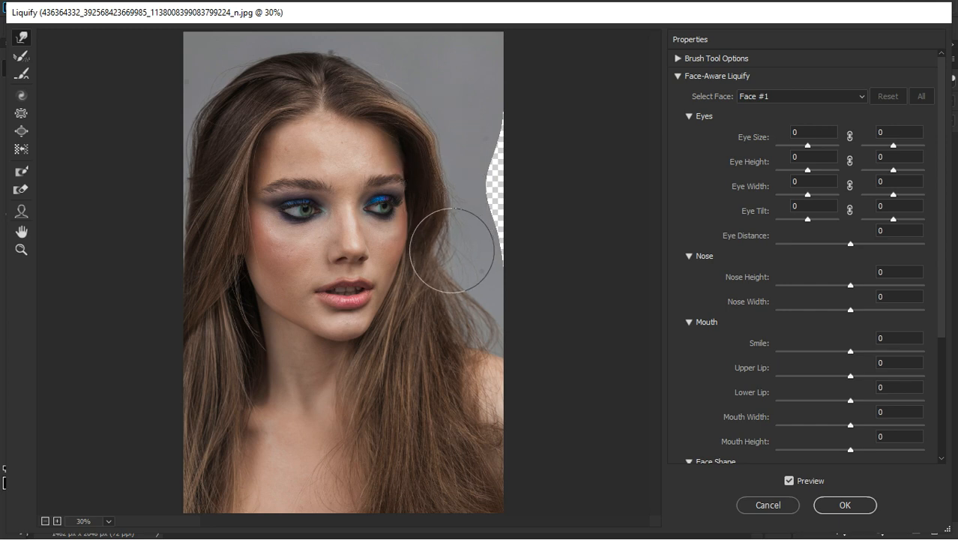
pyautogui.moveTo(463, 314)
pyautogui.mouseDown()
pyautogui.moveTo(474, 312)
pyautogui.moveTo(467, 261)
pyautogui.moveTo(460, 266)
pyautogui.mouseUp()
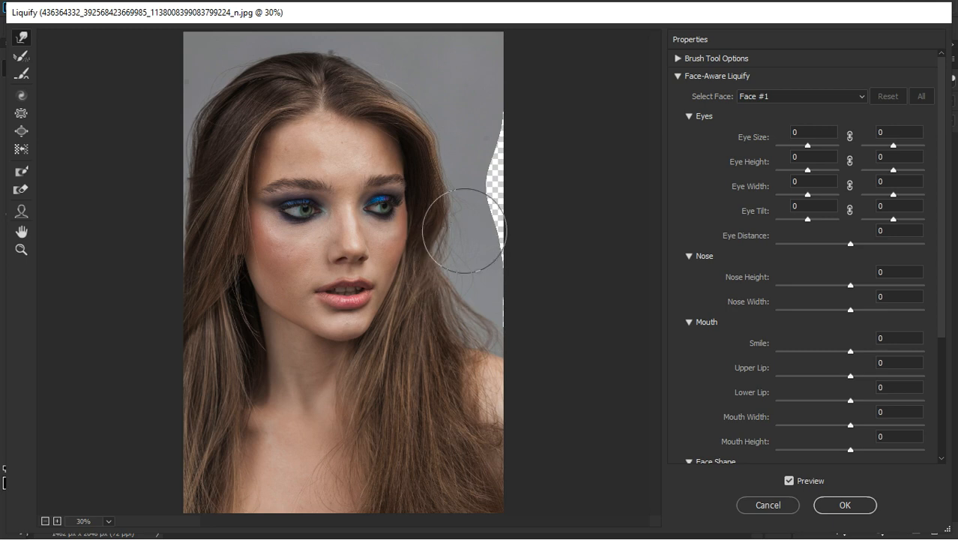
pyautogui.moveTo(456, 206); pyautogui.dragTo(449, 205)
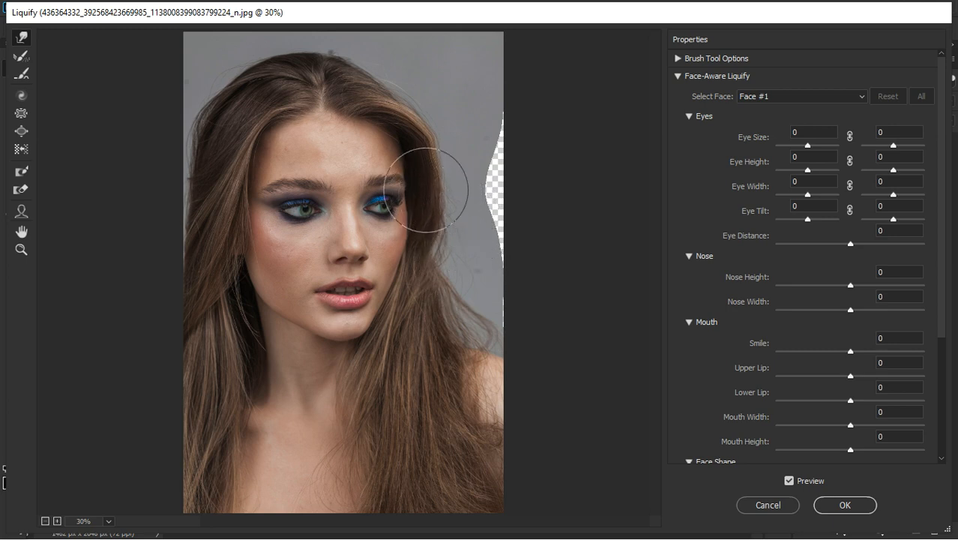
# Step: Enlarge the warp brush and push the hair beside the right eye and forehead closer to the face
pyautogui.press(']')
pyautogui.press(']')
pyautogui.press(']')
pyautogui.moveTo(423, 200); pyautogui.dragTo(416, 201)
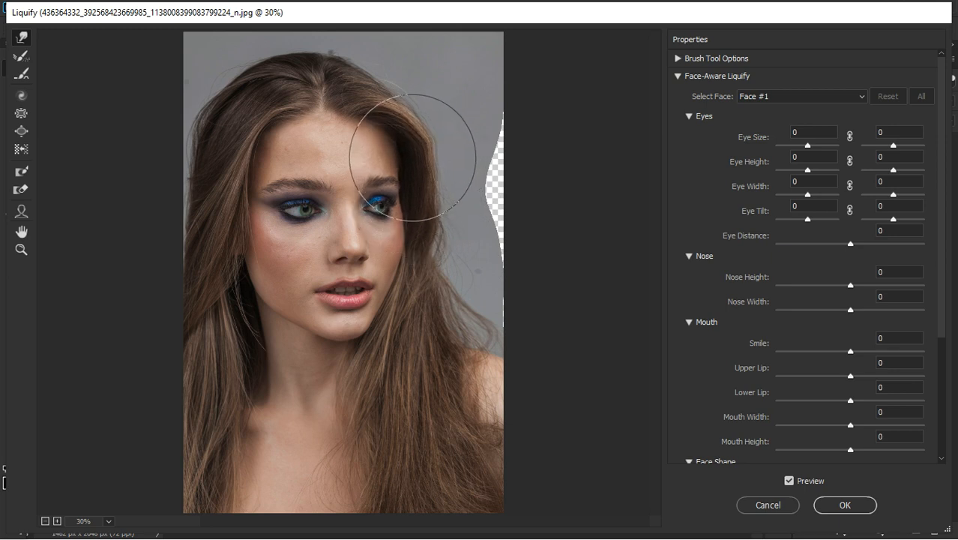
pyautogui.moveTo(402, 133); pyautogui.dragTo(399, 131)
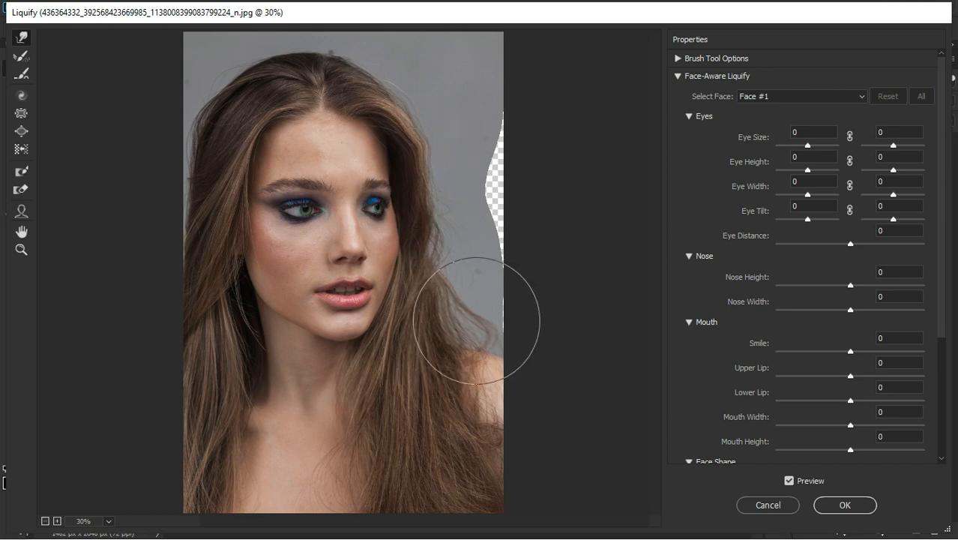
# Step: Push in the hair above the right shoulder and the upper-left hair edge, and hide the preview for comparison
pyautogui.moveTo(476, 320)
pyautogui.mouseDown()
pyautogui.moveTo(455, 321)
pyautogui.moveTo(464, 322)
pyautogui.mouseUp()
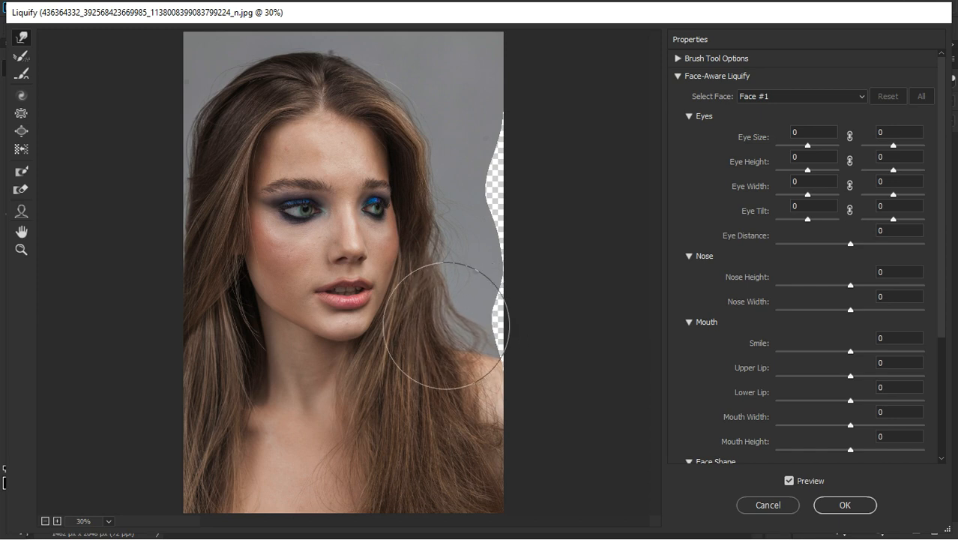
pyautogui.moveTo(197, 125); pyautogui.dragTo(207, 129)
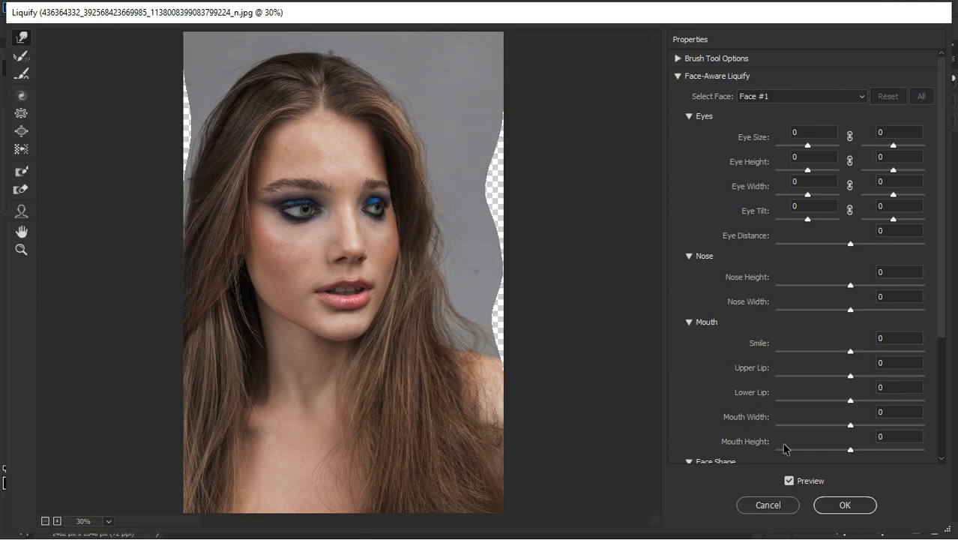
pyautogui.click(793, 482)
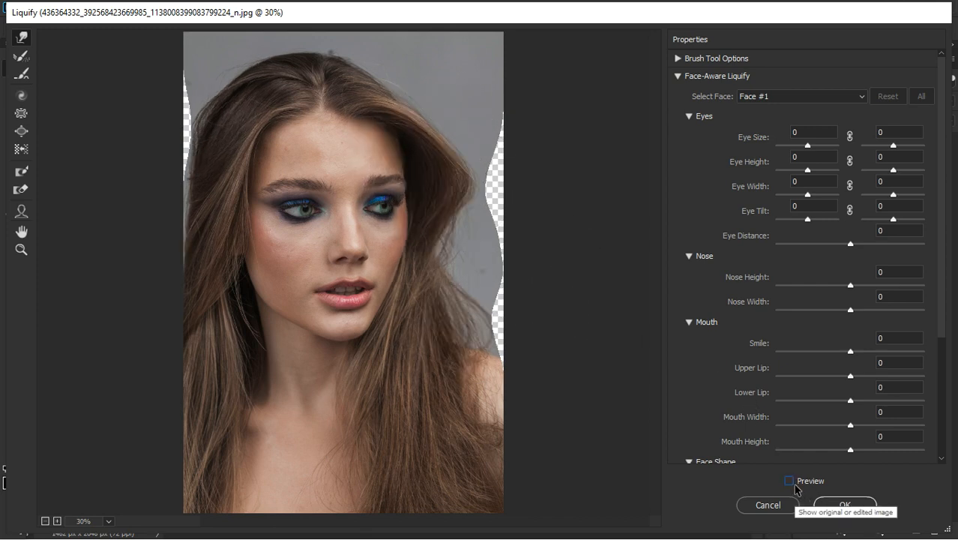
# Step: Show the Liquify preview again and apply the hair reshaping to the layer copy
pyautogui.click(789, 482)
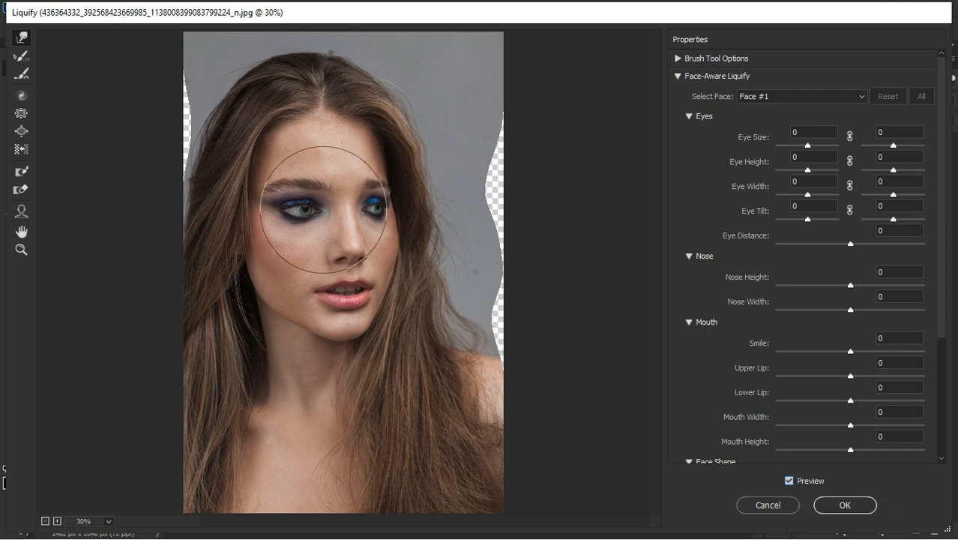
pyautogui.click(832, 508)
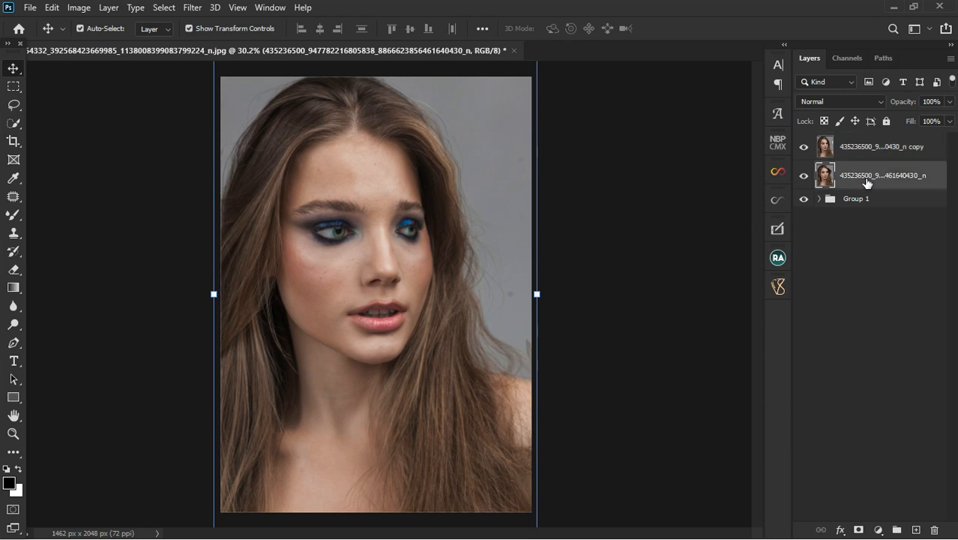
# Step: Move the original portrait layer above the liquified copy and add a white layer mask to it
pyautogui.moveTo(865, 180); pyautogui.dragTo(850, 148)
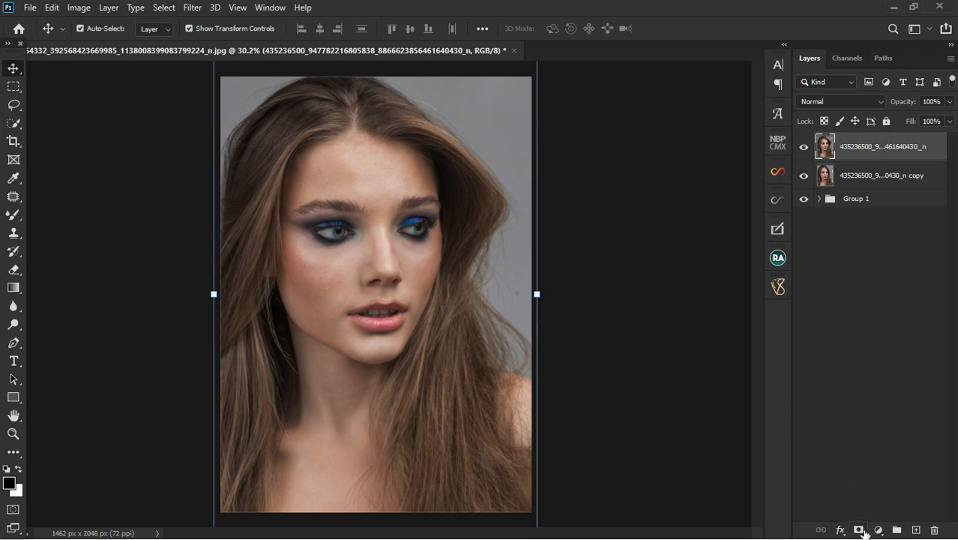
pyautogui.click(859, 529)
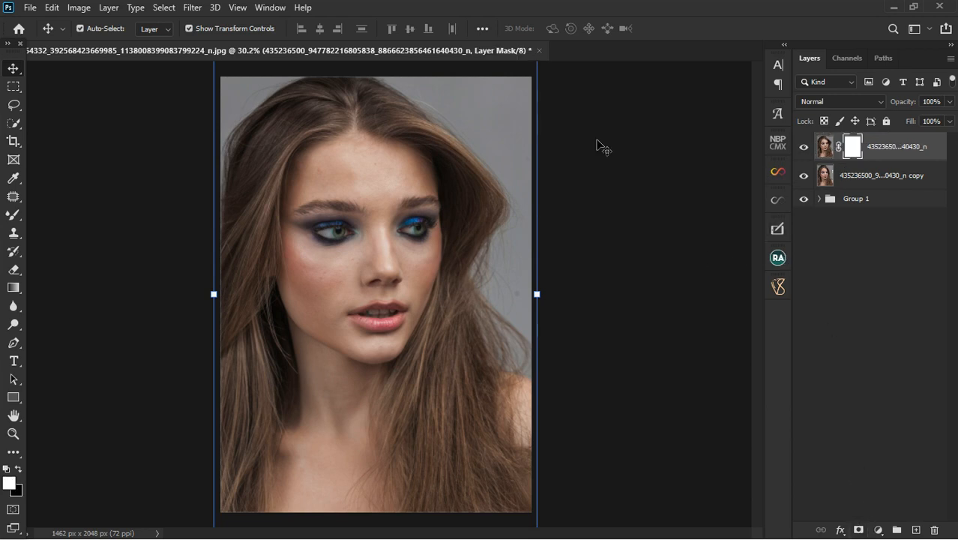
# Step: Paint black with a 250 px brush on the mask to hide the original hair bulge on the image's right side
pyautogui.rightClick(16, 216)
pyautogui.click(30, 215)
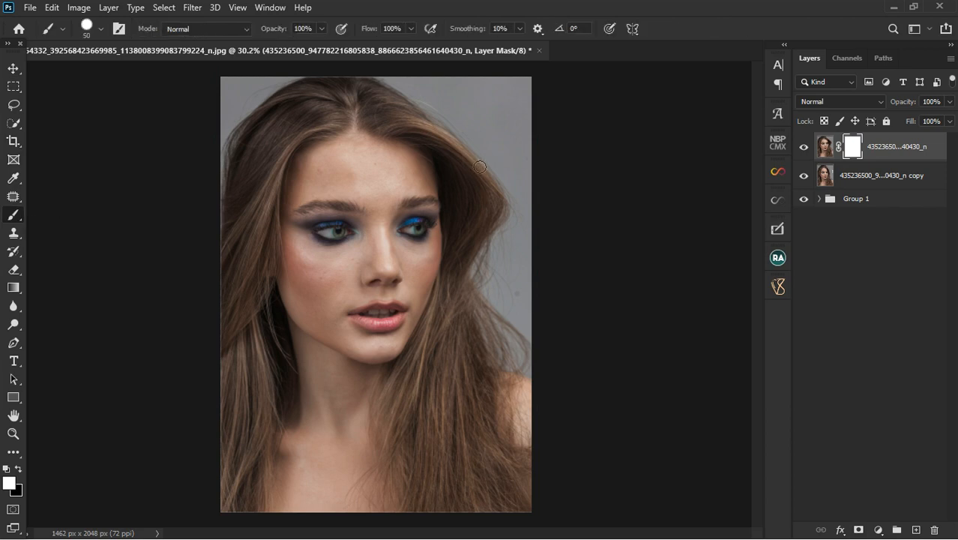
pyautogui.press(']')
pyautogui.press(']')
pyautogui.press(']')
pyautogui.press(']')
pyautogui.press(']')
pyautogui.press(']')
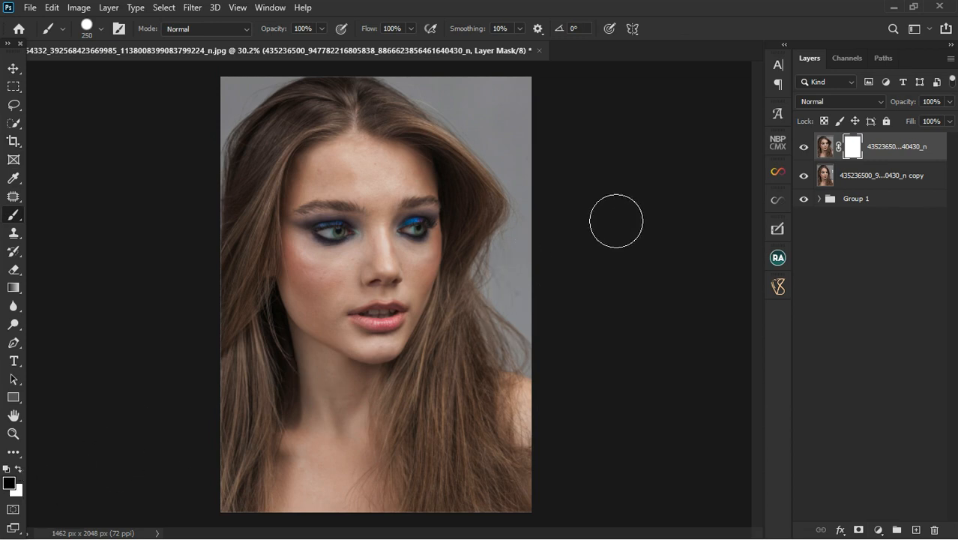
pyautogui.moveTo(507, 154)
pyautogui.mouseDown()
pyautogui.moveTo(517, 235)
pyautogui.moveTo(539, 294)
pyautogui.moveTo(550, 225)
pyautogui.moveTo(532, 223)
pyautogui.moveTo(492, 163)
pyautogui.moveTo(524, 328)
pyautogui.moveTo(492, 183)
pyautogui.moveTo(460, 124)
pyautogui.moveTo(438, 108)
pyautogui.moveTo(487, 145)
pyautogui.moveTo(498, 285)
pyautogui.moveTo(490, 202)
pyautogui.moveTo(465, 152)
pyautogui.moveTo(430, 121)
pyautogui.mouseUp()
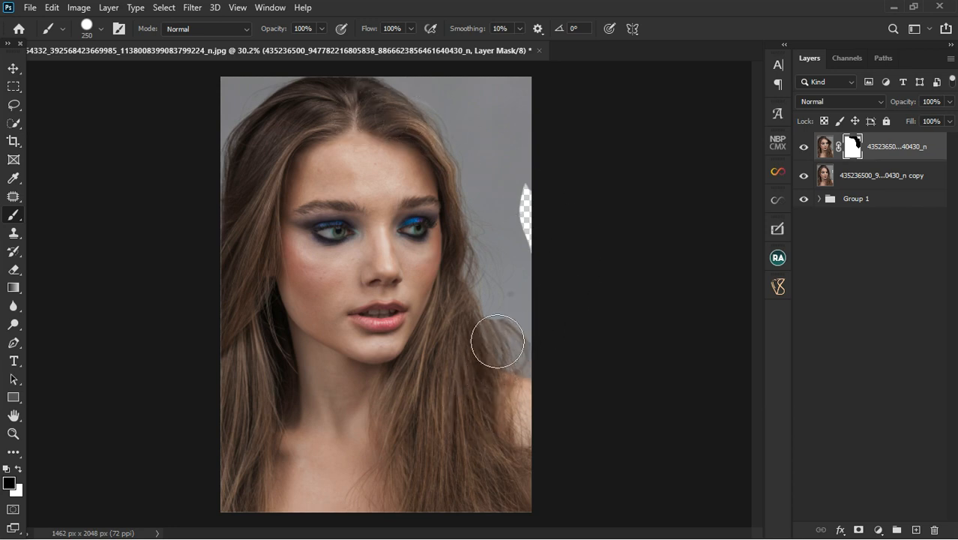
pyautogui.moveTo(497, 341); pyautogui.dragTo(527, 299)
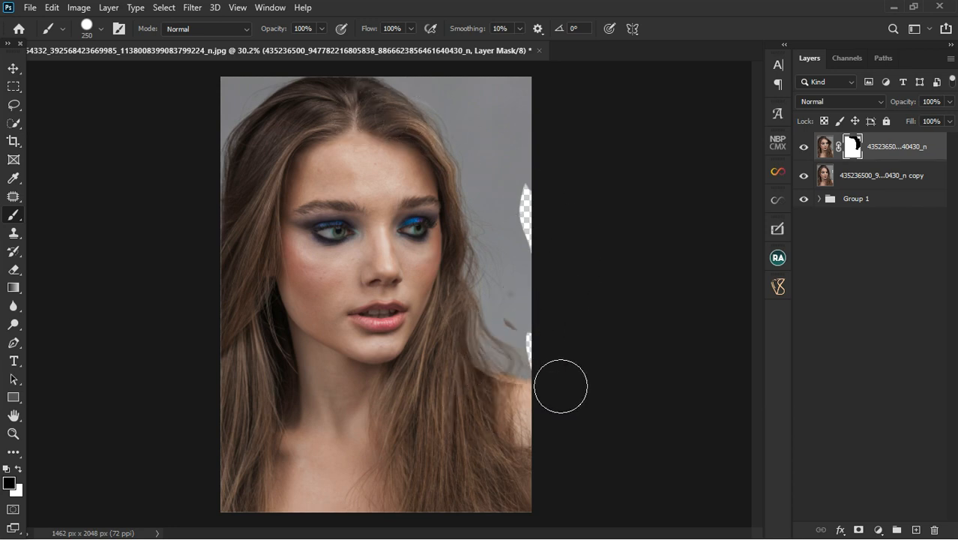
pyautogui.moveTo(534, 353); pyautogui.dragTo(524, 334)
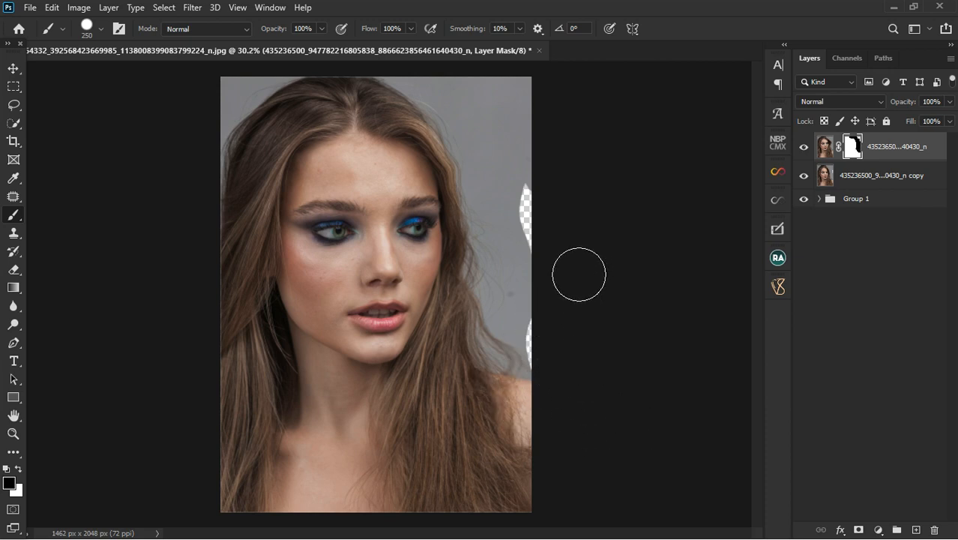
# Step: Paint white on the mask over the transparent gap at the image's right edge, and restore black as the painting color
pyautogui.press('x')
pyautogui.moveTo(552, 227)
pyautogui.mouseDown()
pyautogui.moveTo(562, 295)
pyautogui.moveTo(564, 241)
pyautogui.moveTo(564, 255)
pyautogui.moveTo(526, 240)
pyautogui.mouseUp()
pyautogui.press('x')
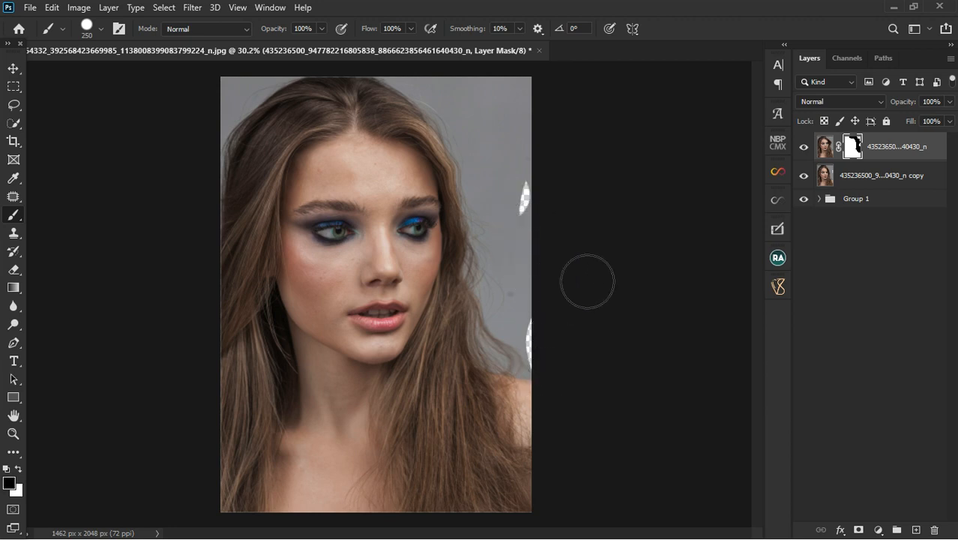
# Step: Create a black Solid Color fill layer and place it between the liquified copy and Group 1
pyautogui.click(890, 181)
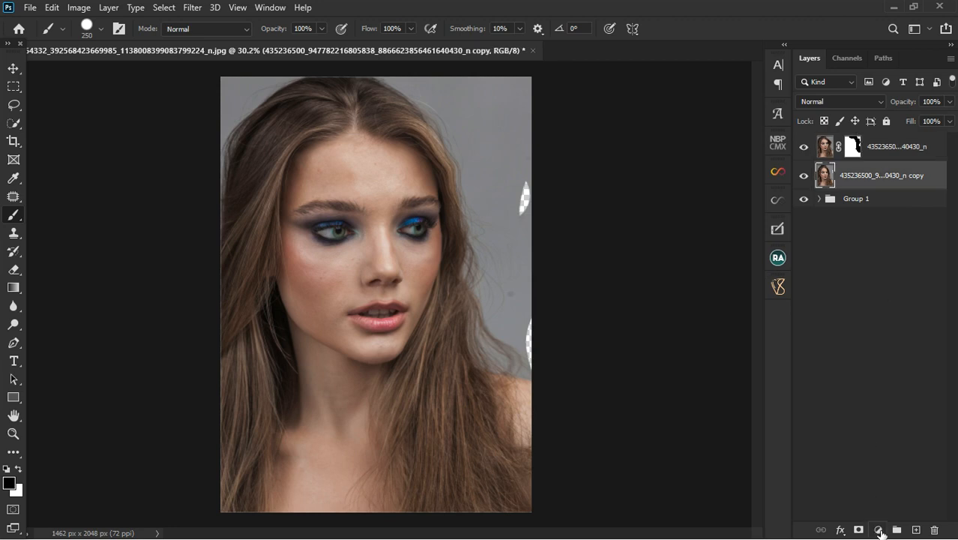
pyautogui.click(879, 530)
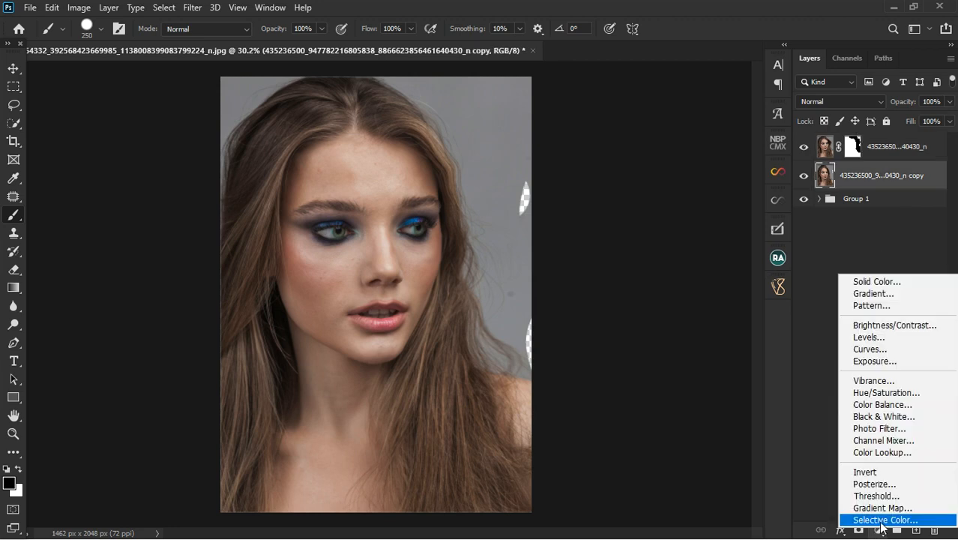
pyautogui.click(875, 282)
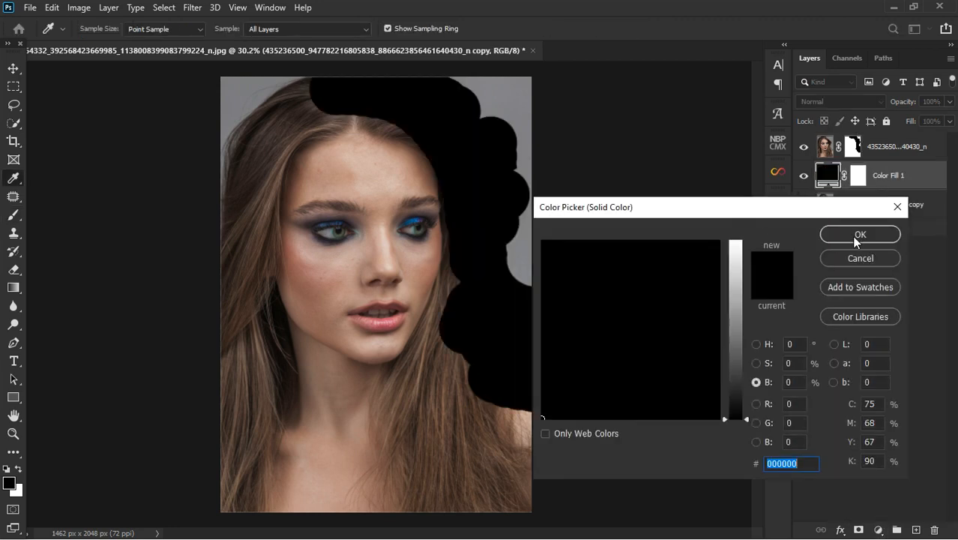
pyautogui.click(859, 234)
pyautogui.moveTo(890, 206); pyautogui.dragTo(889, 225)
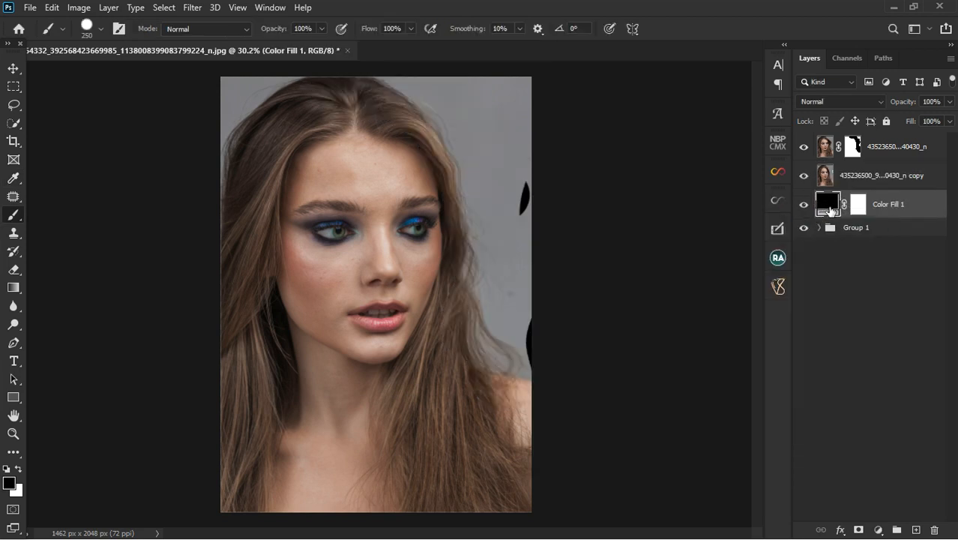
# Step: Change the fill layer's color to the gray sampled from the photo background near the image's right edge
pyautogui.doubleClick(829, 211)
pyautogui.click(528, 142)
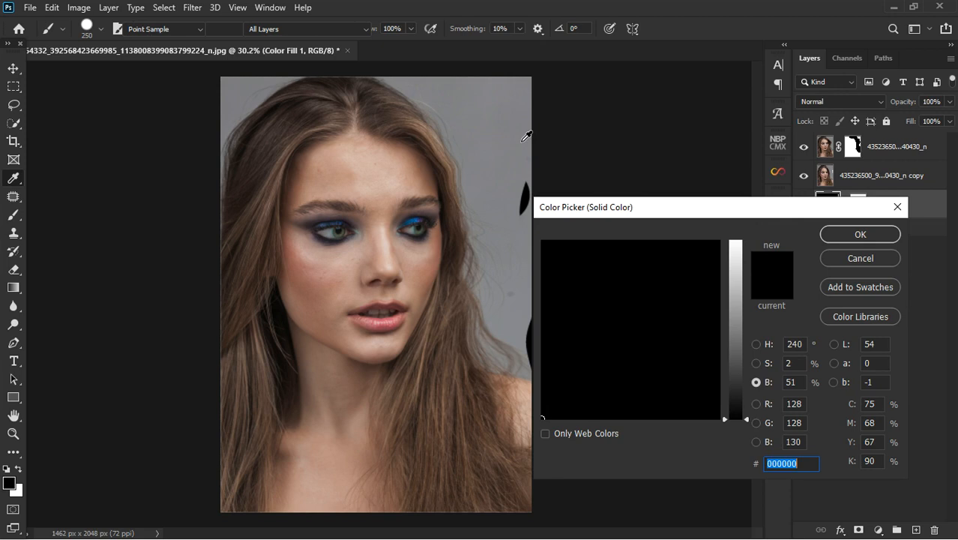
pyautogui.click(859, 235)
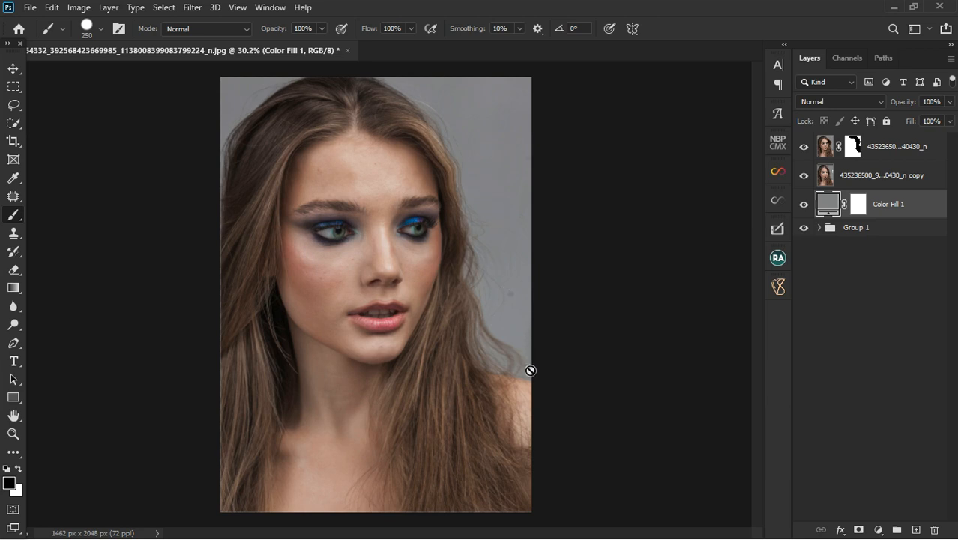
# Step: Stamp all visible layers into a new merged layer above the masked portrait layer
pyautogui.click(908, 149)
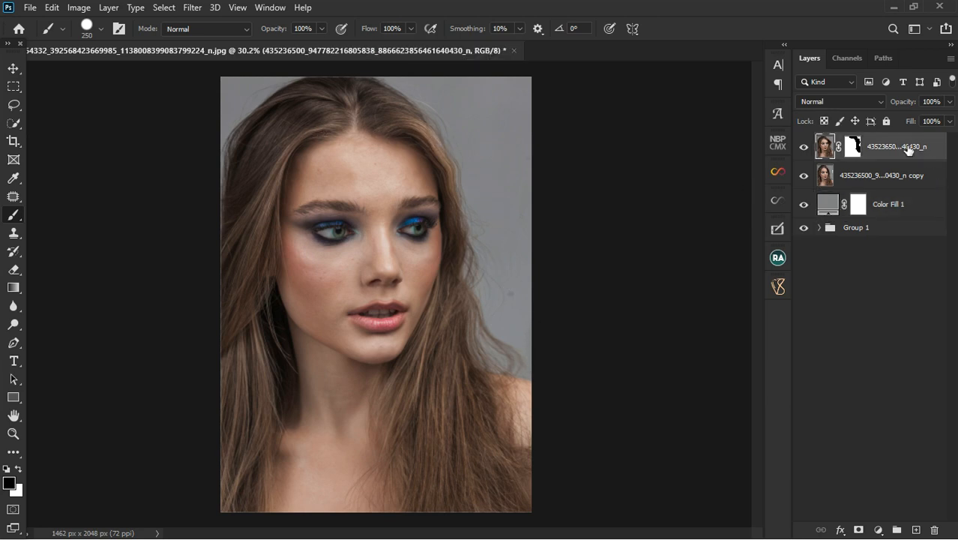
pyautogui.hotkey('ctrl', 'shift', 'alt', 'e')
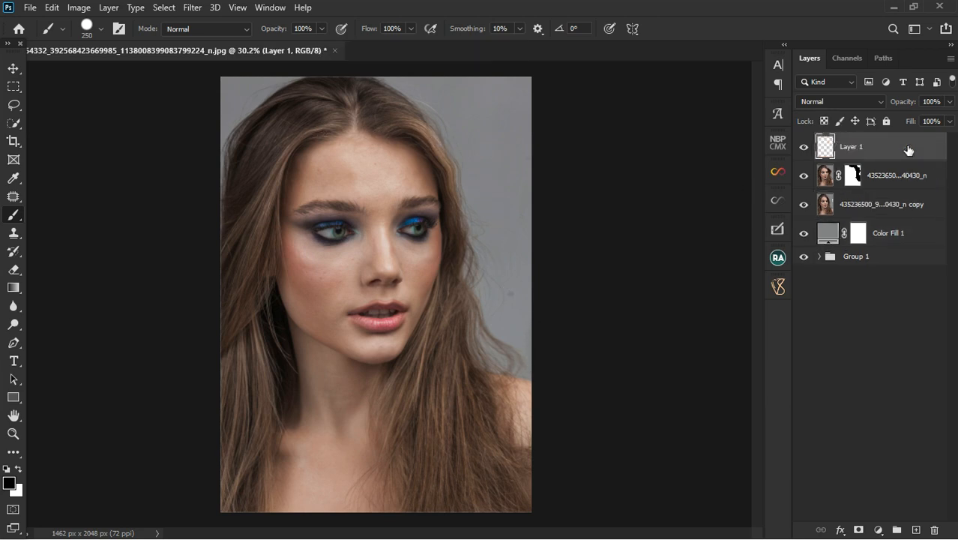
pyautogui.click(108, 8)
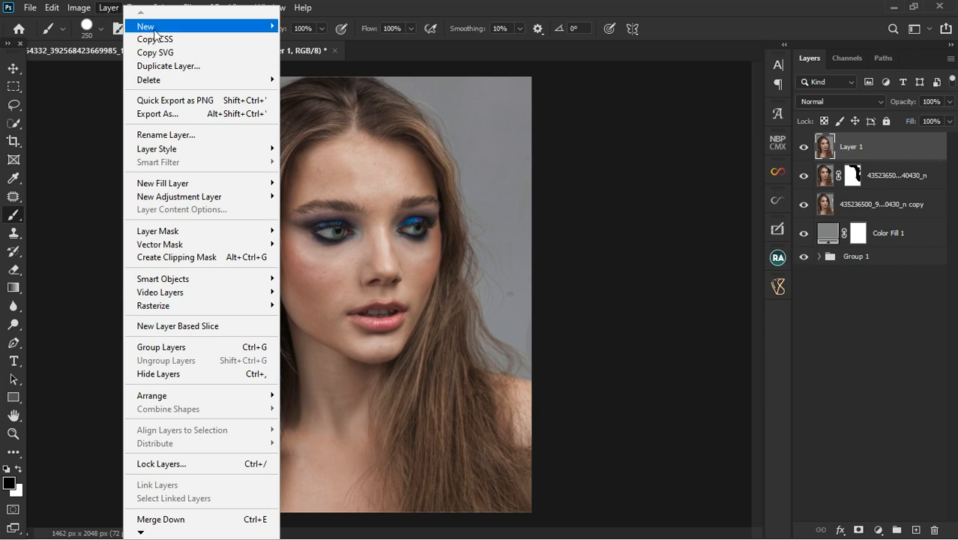
pyautogui.moveTo(154, 30)
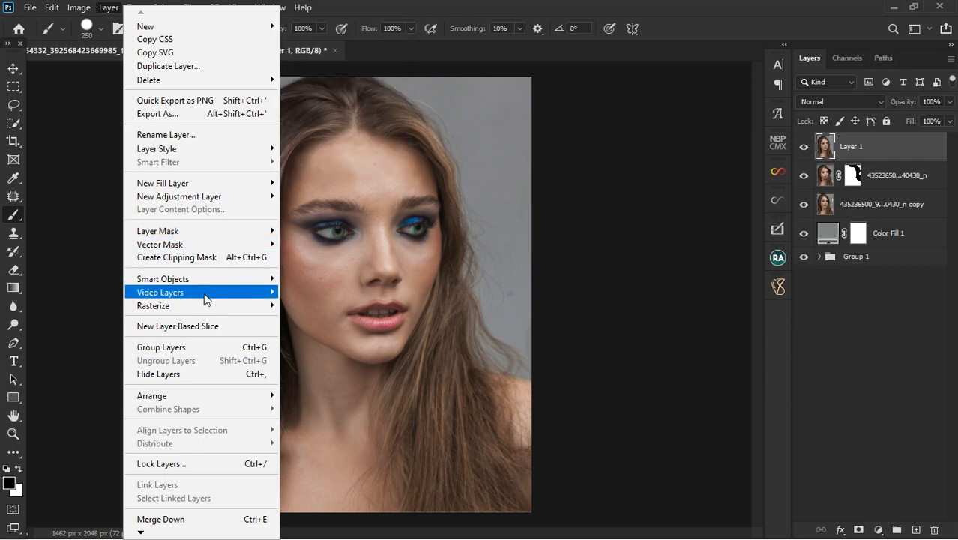
pyautogui.moveTo(52, 9)
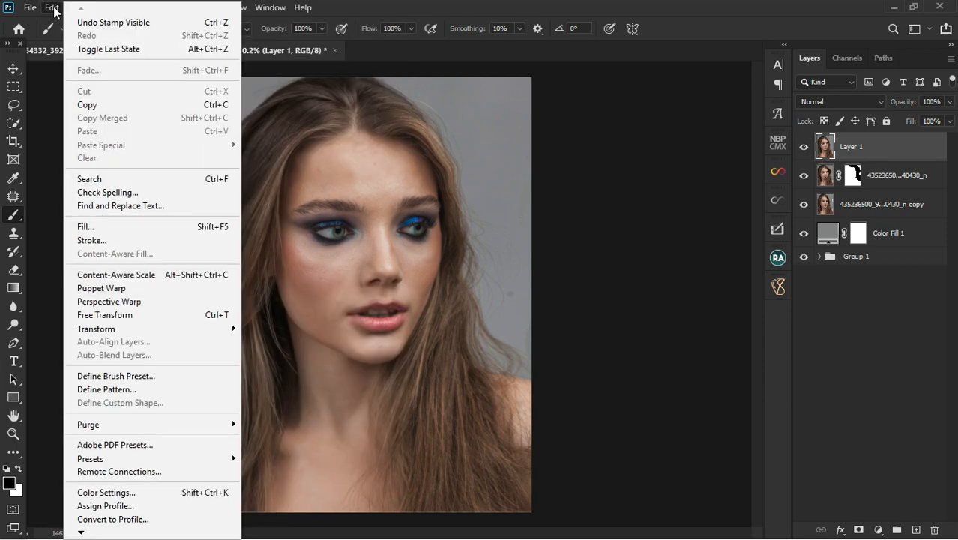
pyautogui.click(54, 9)
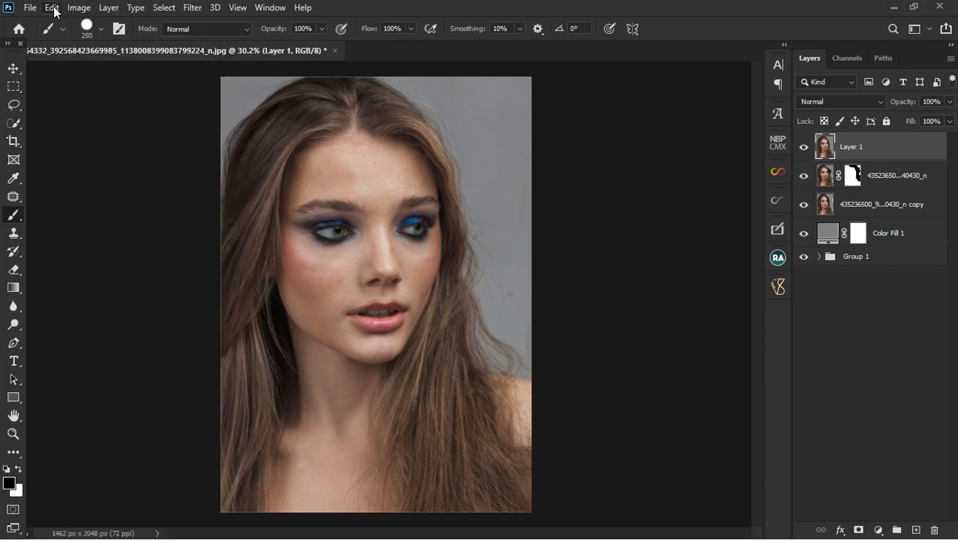
pyautogui.click(107, 9)
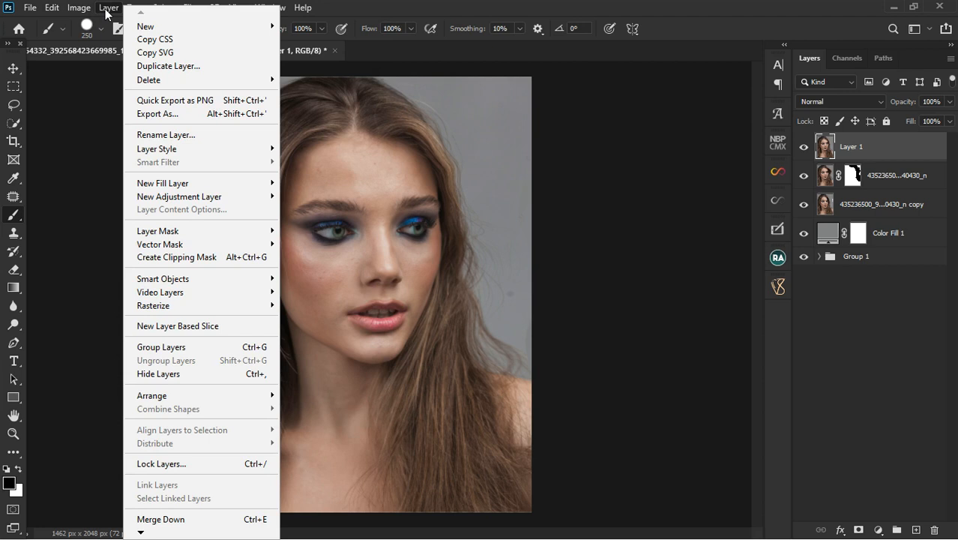
pyautogui.click(884, 155)
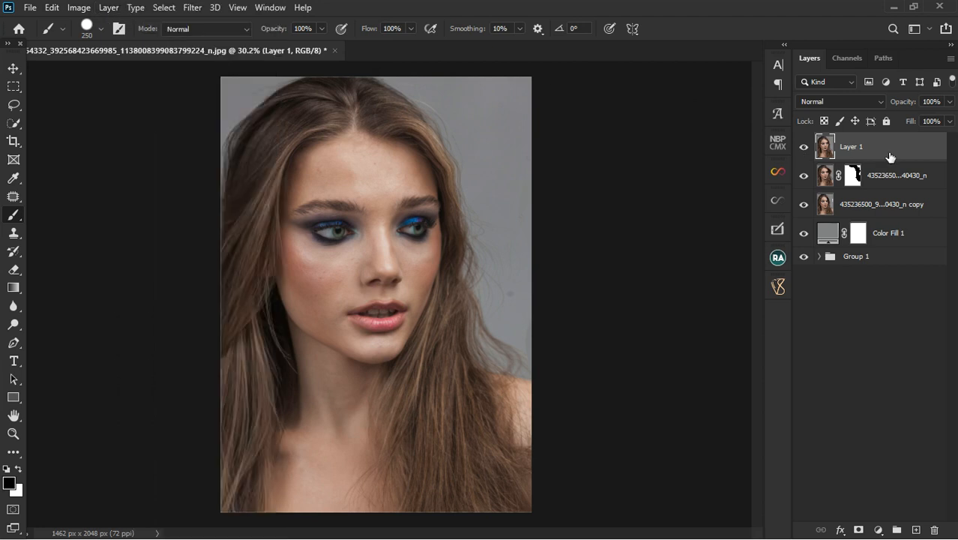
# Step: Select Layer 1 through Color Fill 1 and view the merge commands available for them, without merging
pyautogui.keyDown('shift'); pyautogui.click(898, 174); pyautogui.keyUp('shift')
pyautogui.keyDown('shift'); pyautogui.click(903, 206); pyautogui.keyUp('shift')
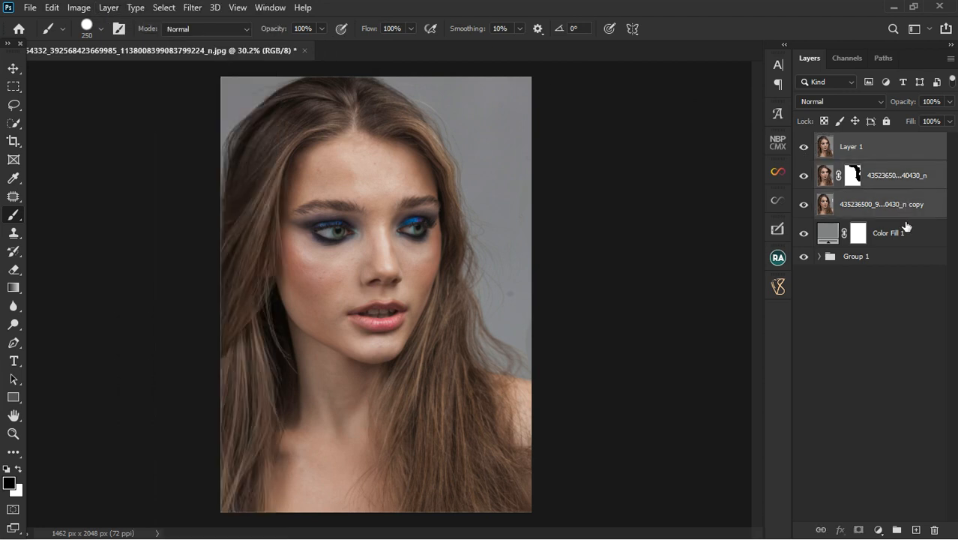
pyautogui.keyDown('shift'); pyautogui.click(905, 229); pyautogui.keyUp('shift')
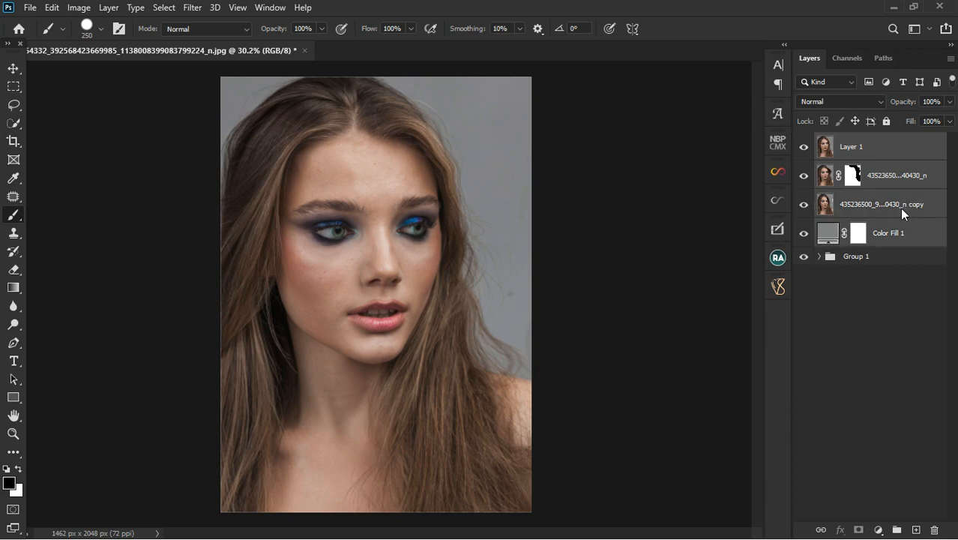
pyautogui.rightClick(900, 208)
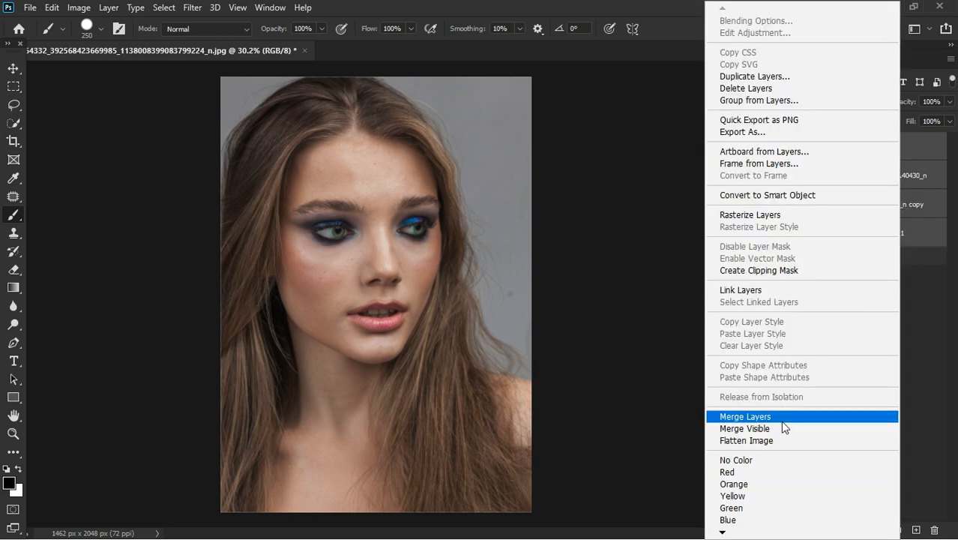
pyautogui.click(912, 262)
# Step: Select Layer 1 alone and compare its merged result with the layers beneath by switching layer visibility
pyautogui.click(892, 157)
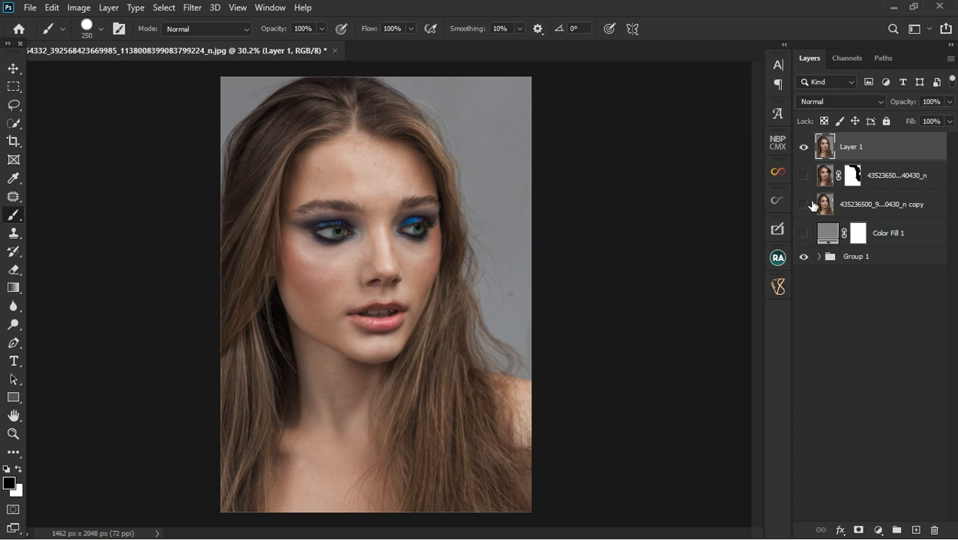
pyautogui.click(806, 151)
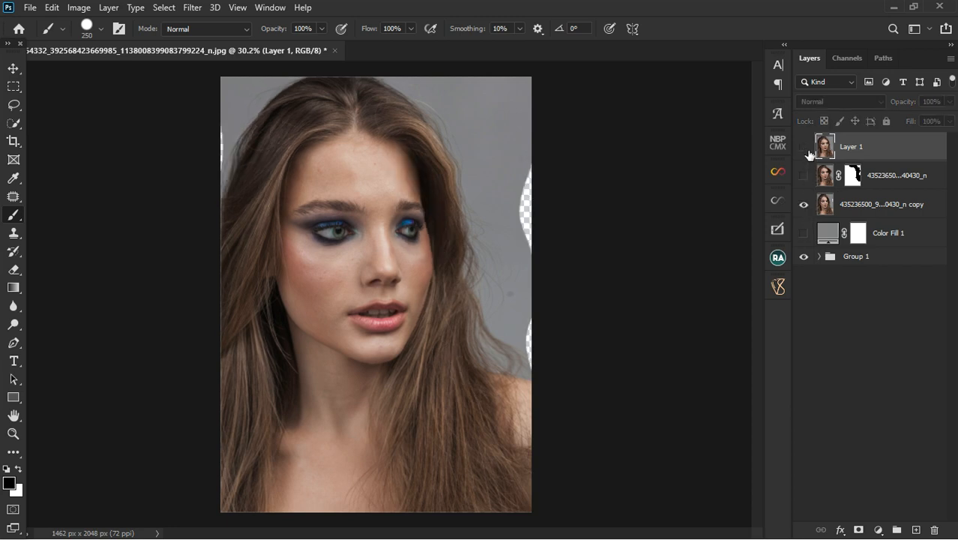
pyautogui.click(805, 148)
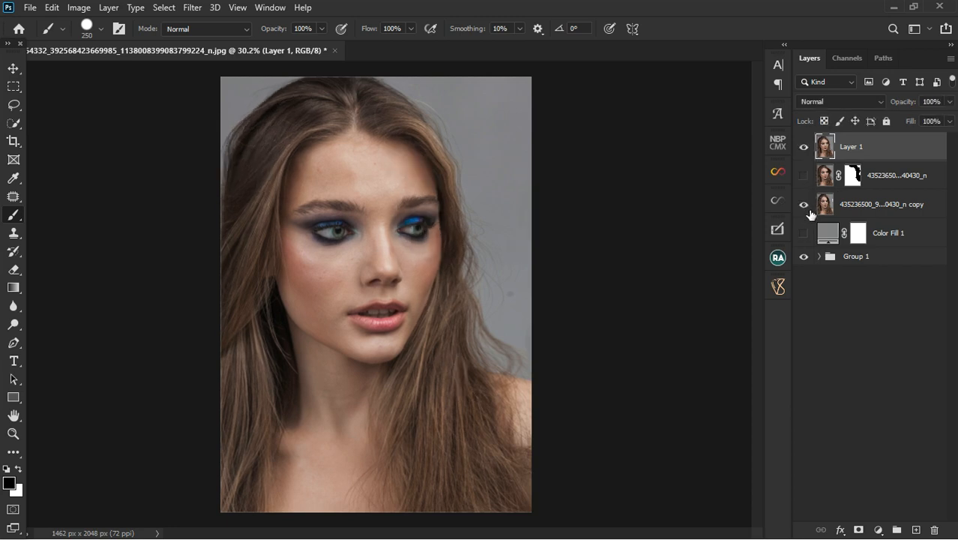
# Step: Apply the layer mask permanently to the original portrait layer below Layer 1
pyautogui.click(862, 179)
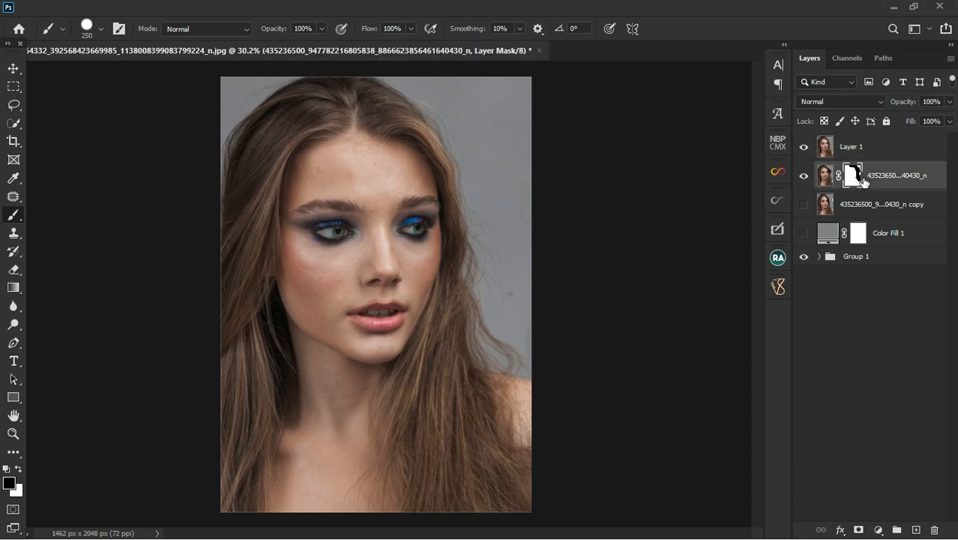
pyautogui.click(934, 529)
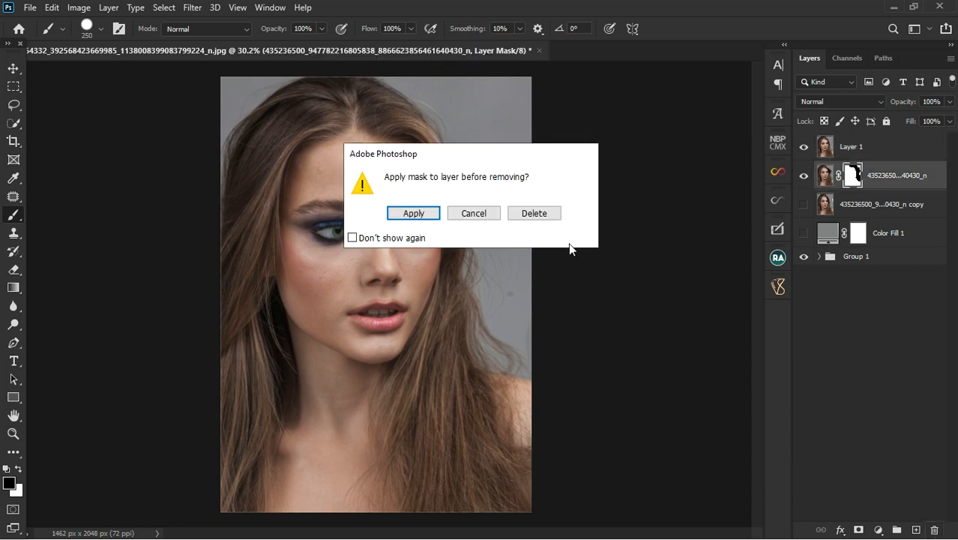
pyautogui.click(403, 215)
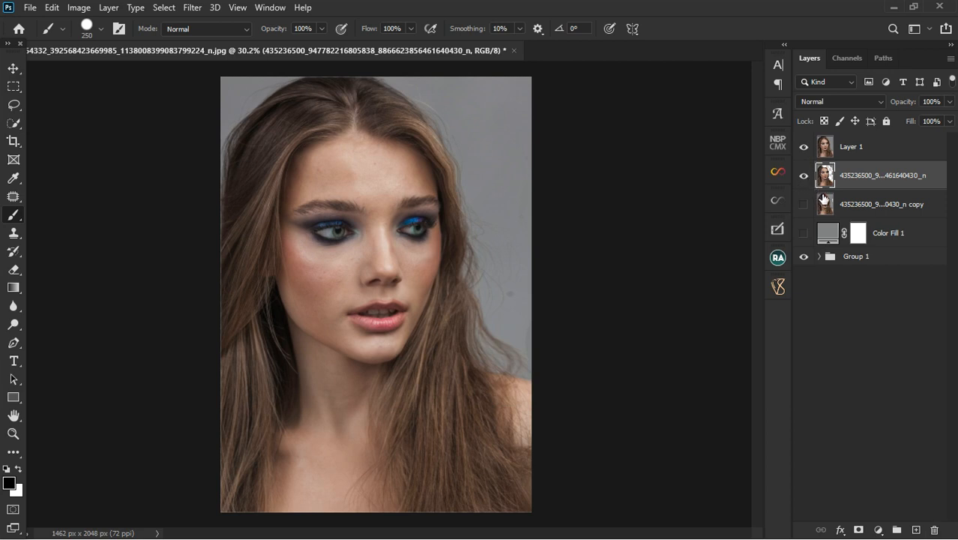
# Step: Undo applying the layer mask and reselect the mask of the portrait layer below Layer 1
pyautogui.hotkey('ctrl', 'z')
pyautogui.hotkey('ctrl', 'z')
pyautogui.hotkey('ctrl', 'z')
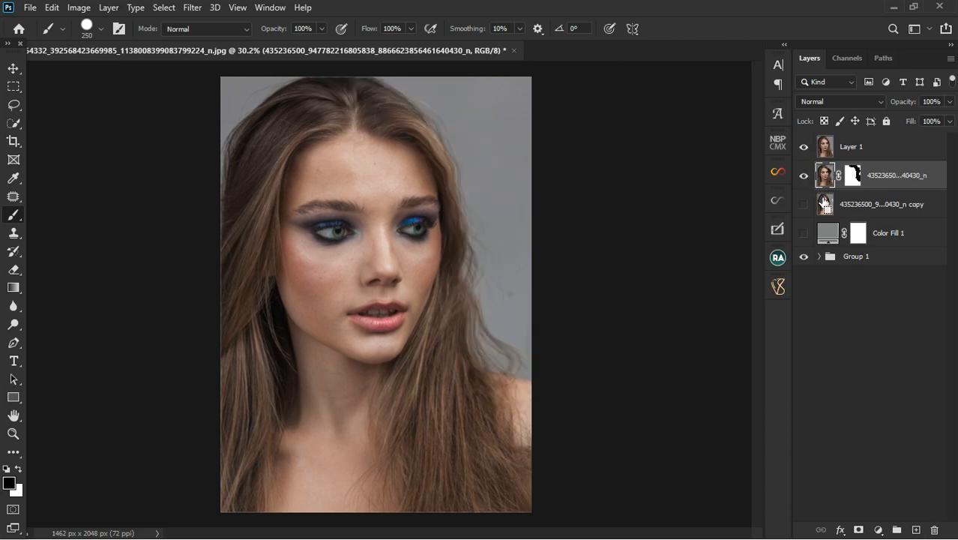
pyautogui.click(854, 183)
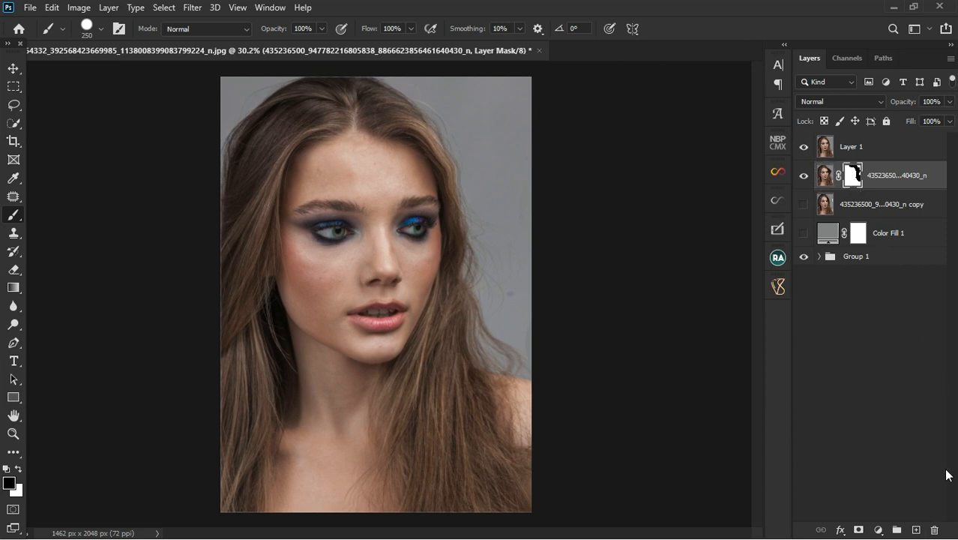
# Step: Delete the mask of the portrait layer below Layer 1 without applying it, and compare by toggling Layer 1's visibility
pyautogui.click(934, 530)
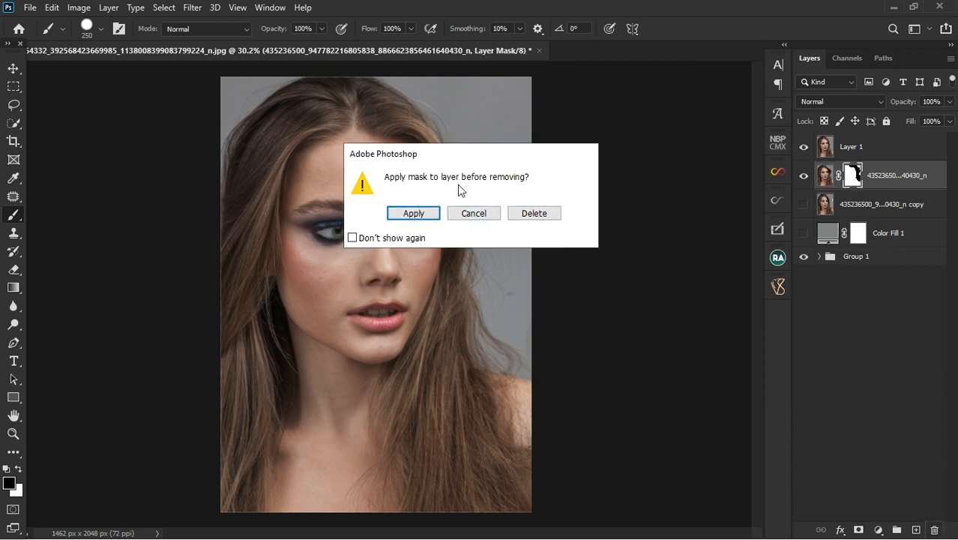
pyautogui.click(528, 213)
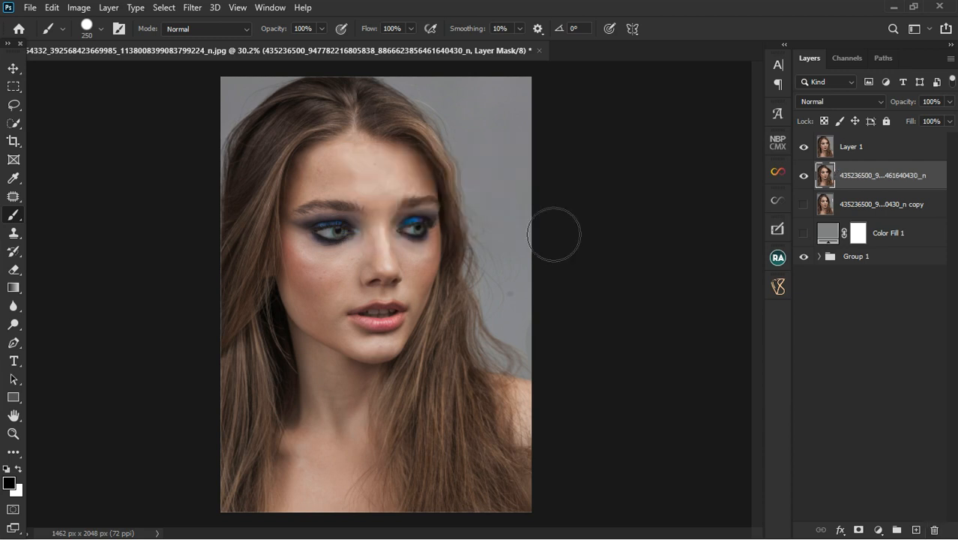
pyautogui.click(805, 149)
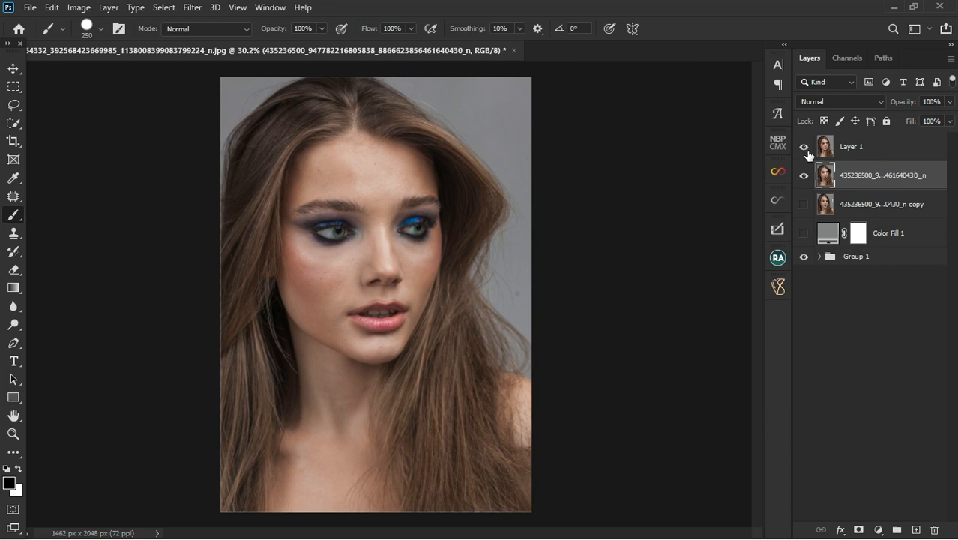
pyautogui.click(805, 149)
pyautogui.click(805, 148)
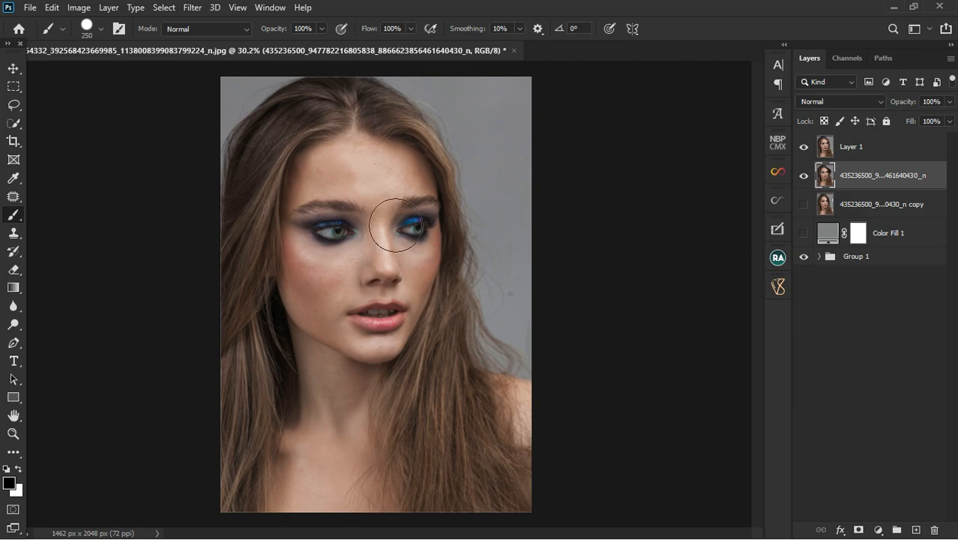
# Step: Open Layer 1 in Liquify and nudge the iris of the eye on the portrait's left side with a small Forward Warp brush
pyautogui.scroll(3, 391, 338)
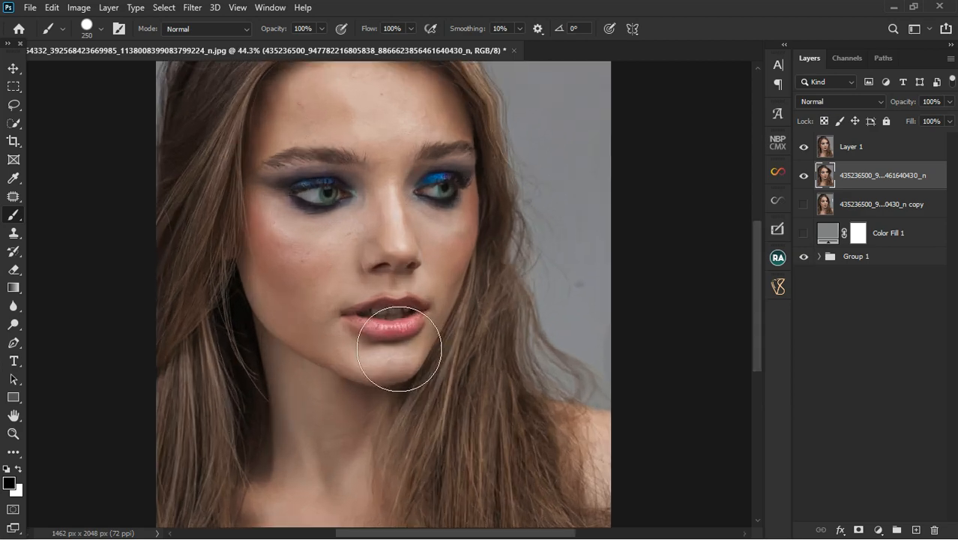
pyautogui.scroll(2, 368, 334)
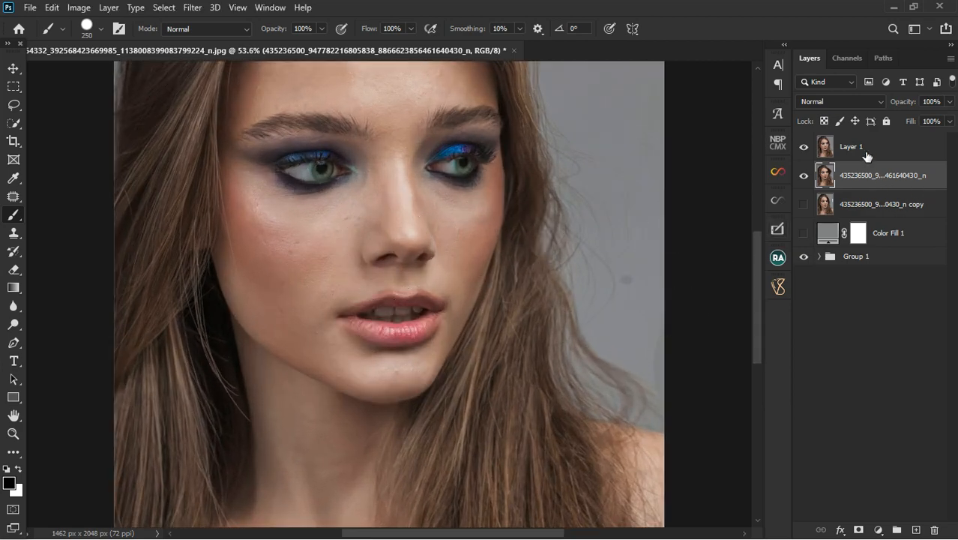
pyautogui.click(868, 153)
pyautogui.click(192, 7)
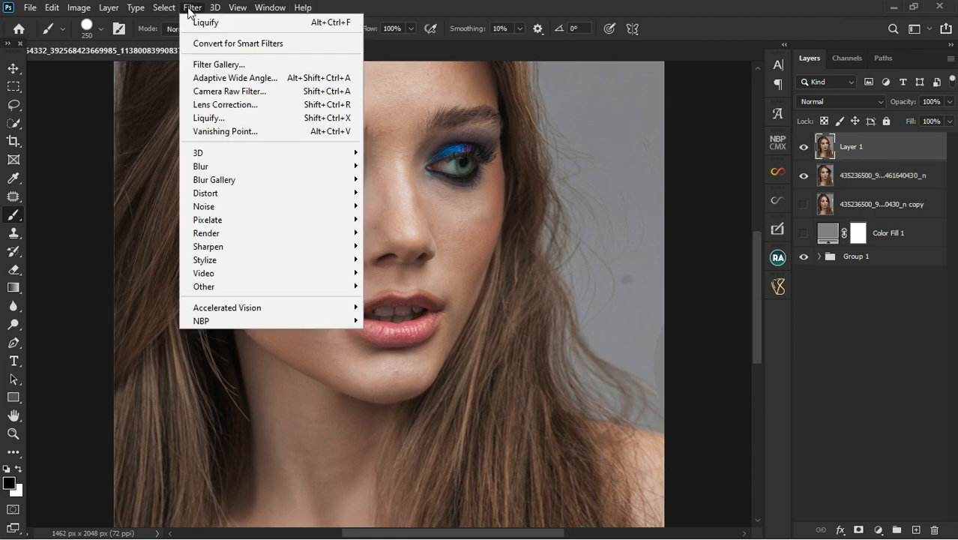
pyautogui.click(230, 116)
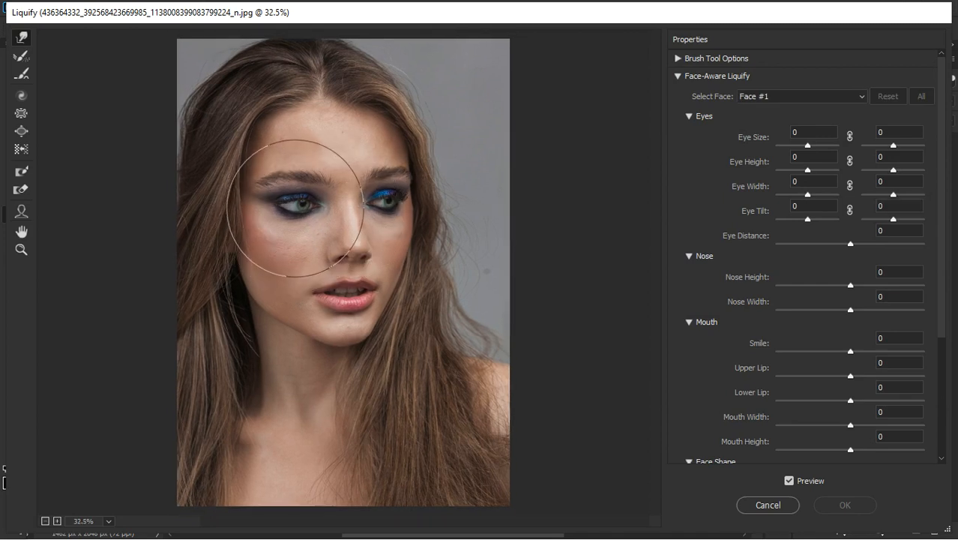
pyautogui.press('[')
pyautogui.press('[')
pyautogui.press('[')
pyautogui.press('[')
pyautogui.press('[')
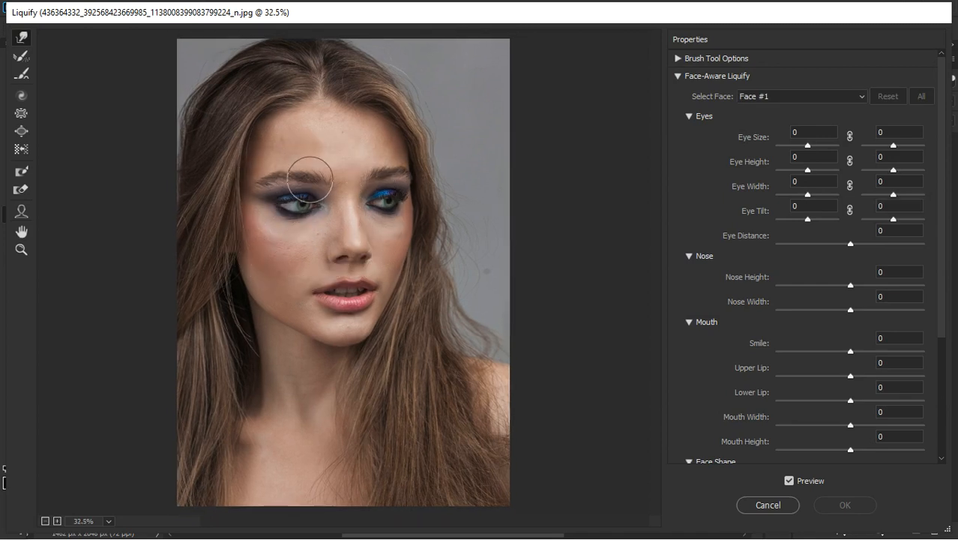
pyautogui.scroll(1, 296, 216)
pyautogui.scroll(2, 296, 215)
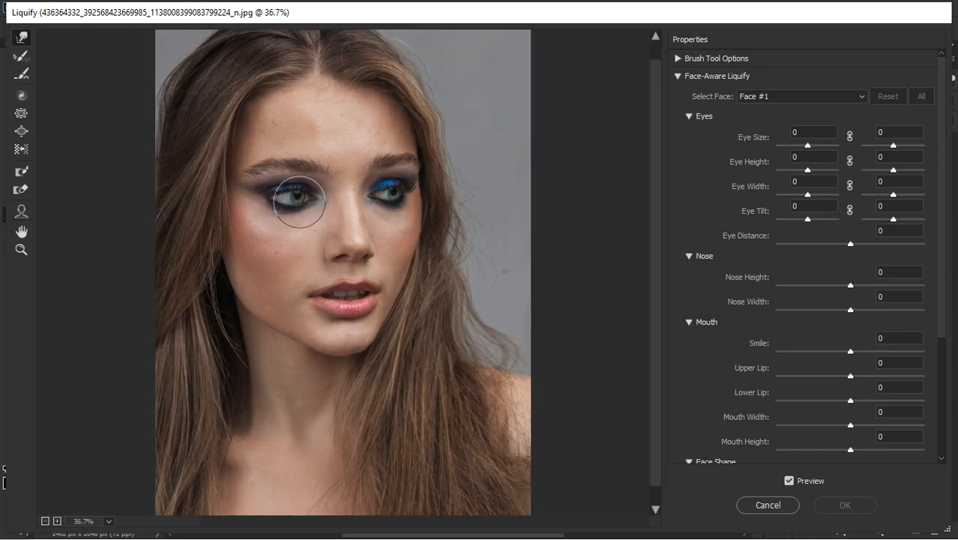
pyautogui.press('[')
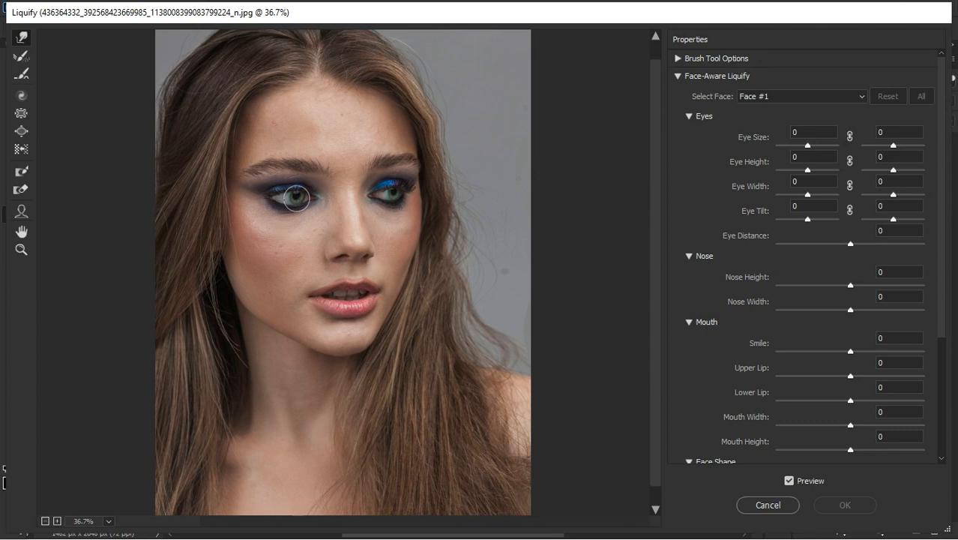
pyautogui.moveTo(297, 198); pyautogui.dragTo(298, 196)
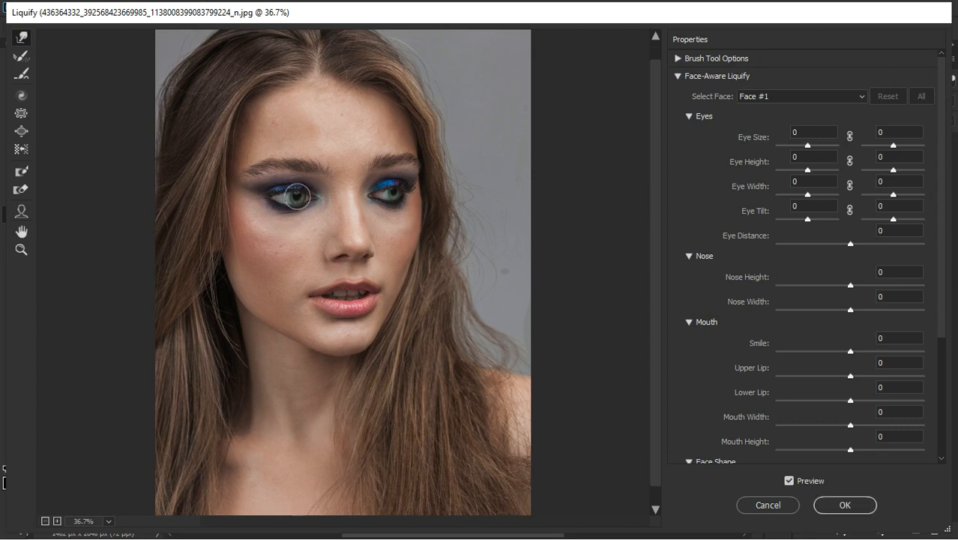
# Step: Warp the iris of the other eye slightly with a larger Forward Warp brush and finish the Liquify session
pyautogui.press(']')
pyautogui.press(']')
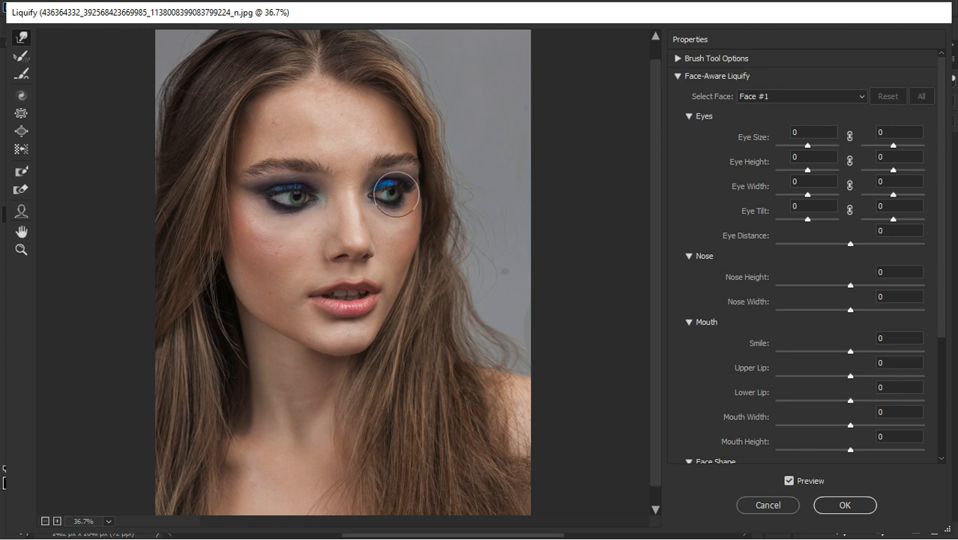
pyautogui.moveTo(395, 194); pyautogui.dragTo(390, 194)
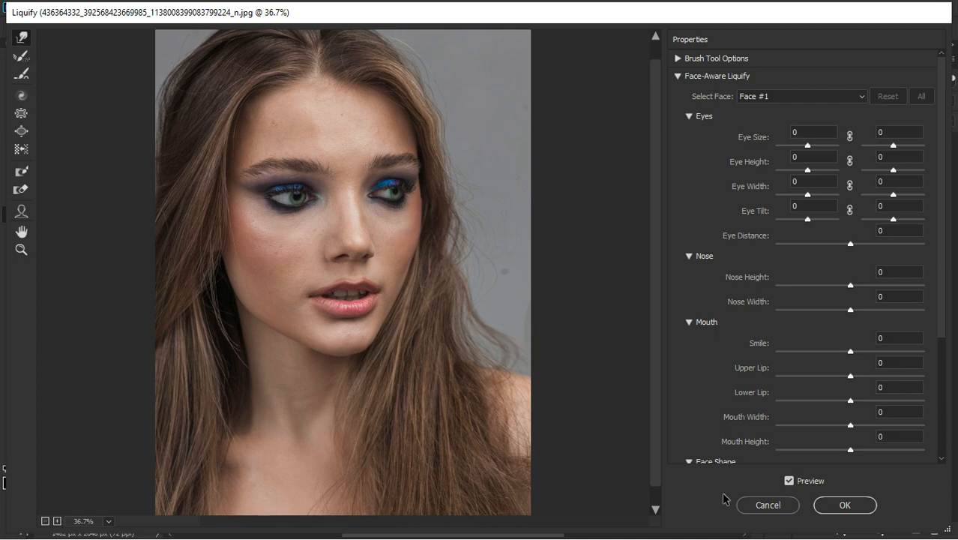
pyautogui.click(796, 508)
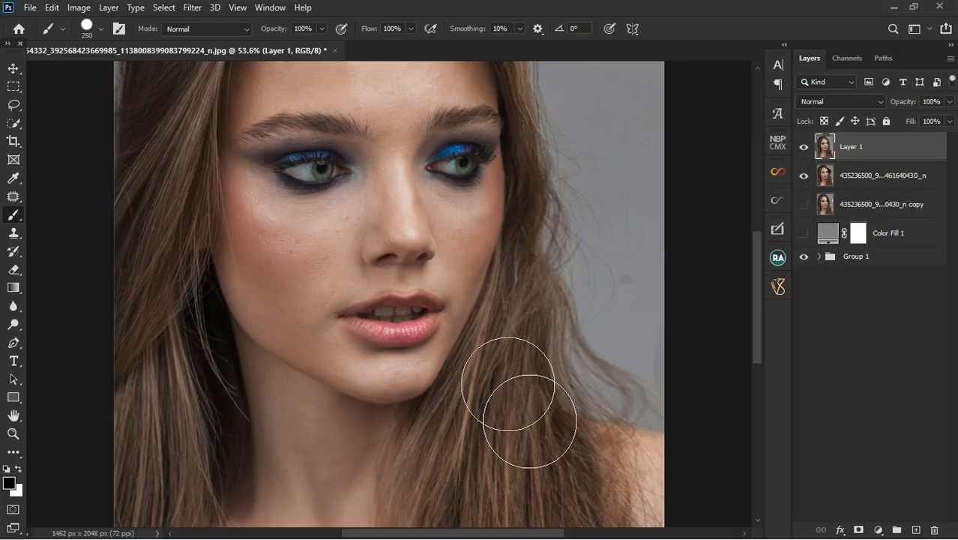
# Step: Paint fine individual hairs on both eyebrows of Layer 1 using a size 1 brush and a dark colour sampled from the brow
pyautogui.scroll(-1, 514, 404)
pyautogui.scroll(-2, 514, 400)
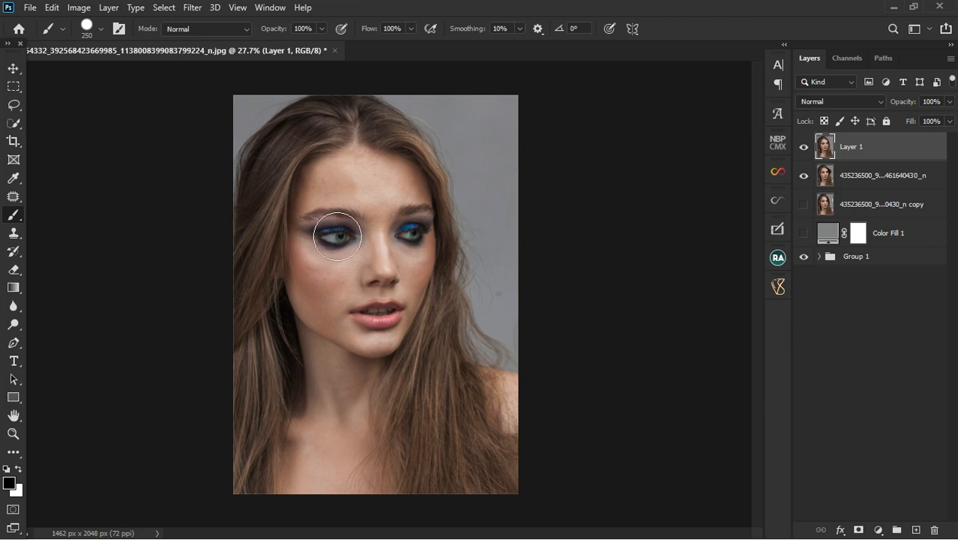
pyautogui.scroll(5, 337, 236)
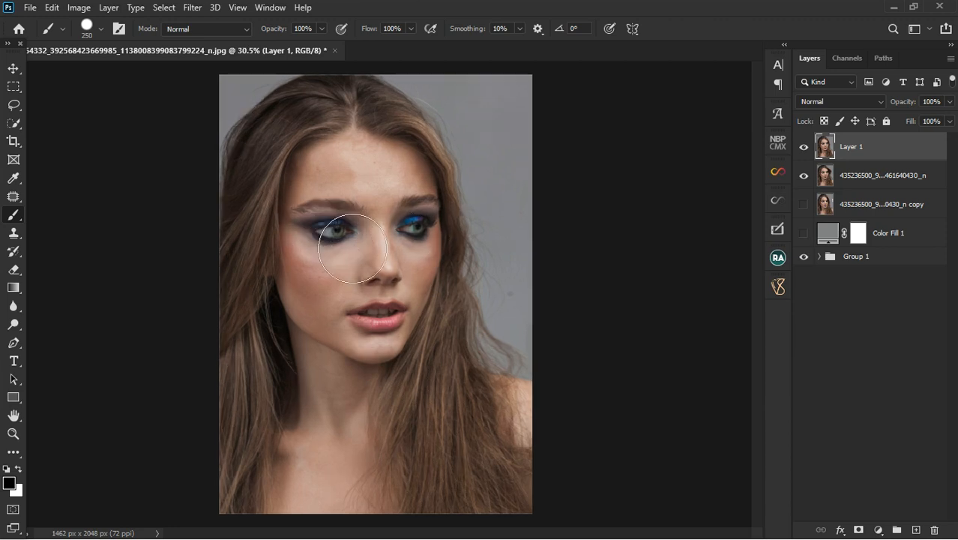
pyautogui.scroll(1, 330, 238)
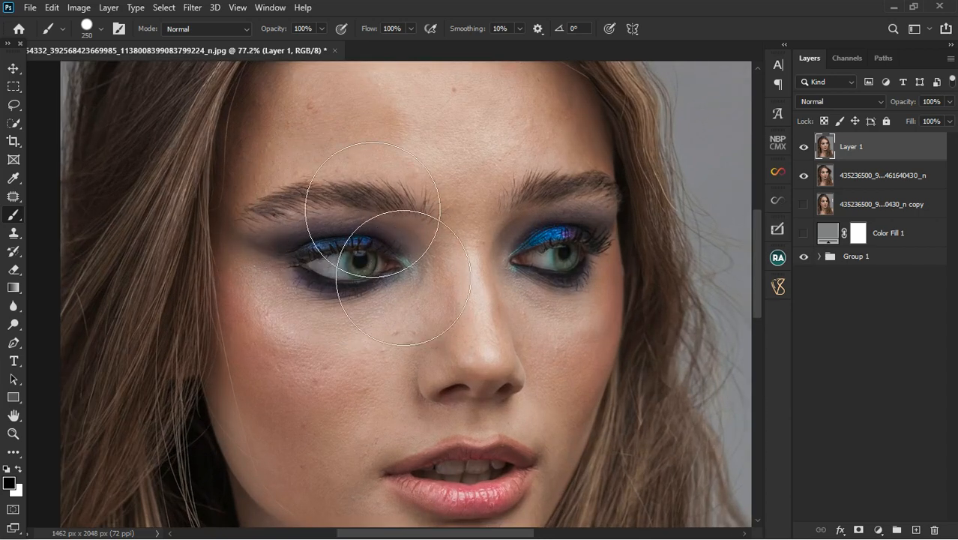
pyautogui.rightClick(12, 215)
pyautogui.click(47, 217)
pyautogui.press('[')
pyautogui.press('[')
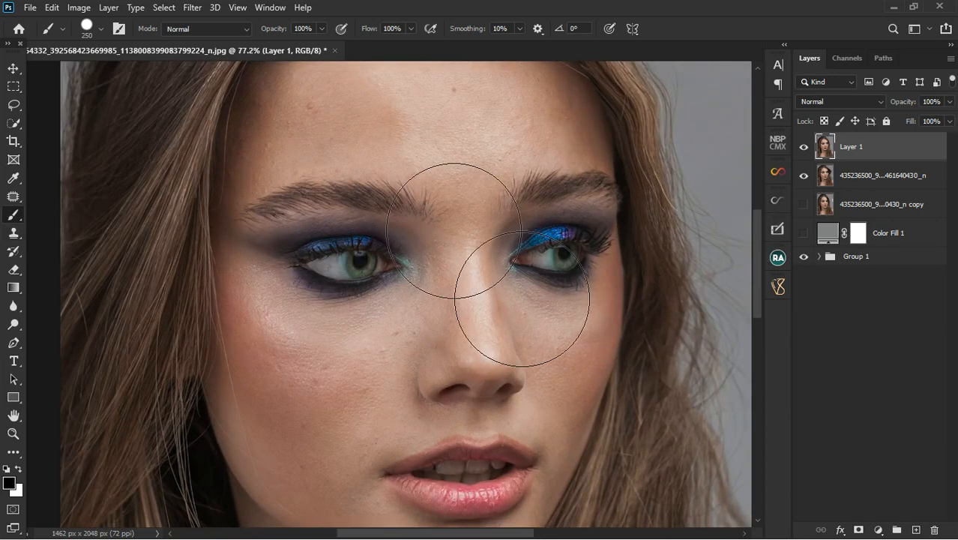
pyautogui.press('[')
pyautogui.press('[')
pyautogui.press('[')
pyautogui.press('[')
pyautogui.press('[')
pyautogui.press('[')
pyautogui.press('[')
pyautogui.press('[')
pyautogui.press('[')
pyautogui.press('[')
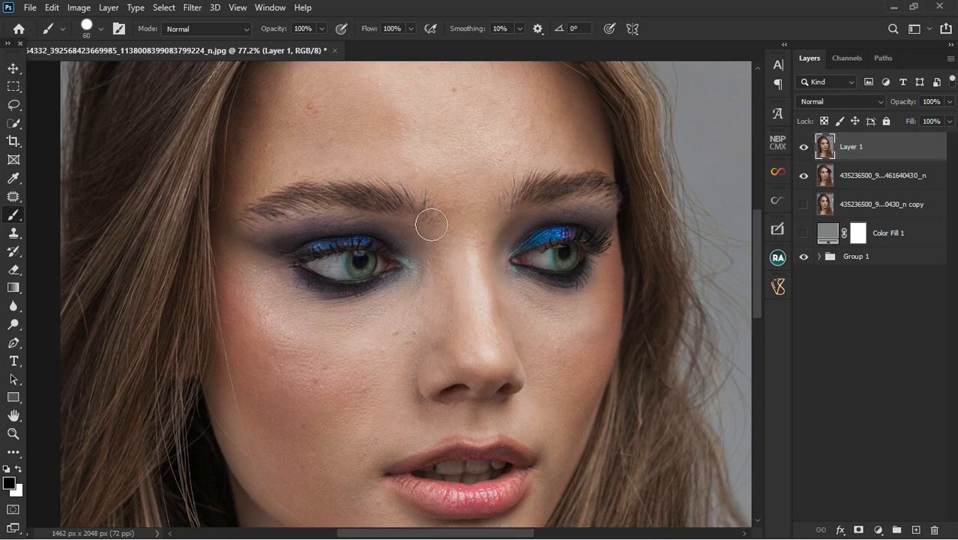
pyautogui.press('[')
pyautogui.press('[')
pyautogui.press('[')
pyautogui.press('[')
pyautogui.keyDown('alt'); pyautogui.click(355, 206); pyautogui.keyUp('alt')
pyautogui.scroll(3, 425, 204)
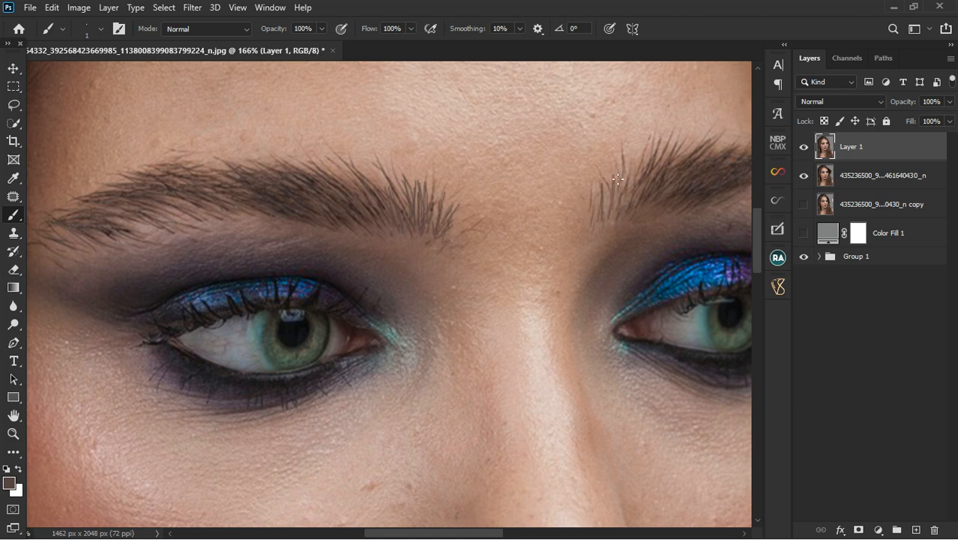
pyautogui.press('l')
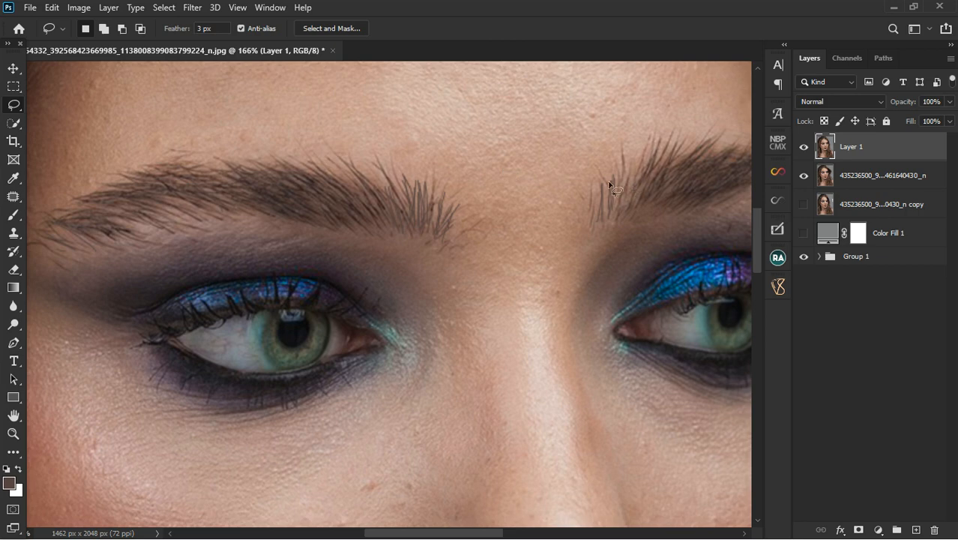
pyautogui.moveTo(592, 182); pyautogui.dragTo(700, 146)
pyautogui.scroll(-3, 335, 180)
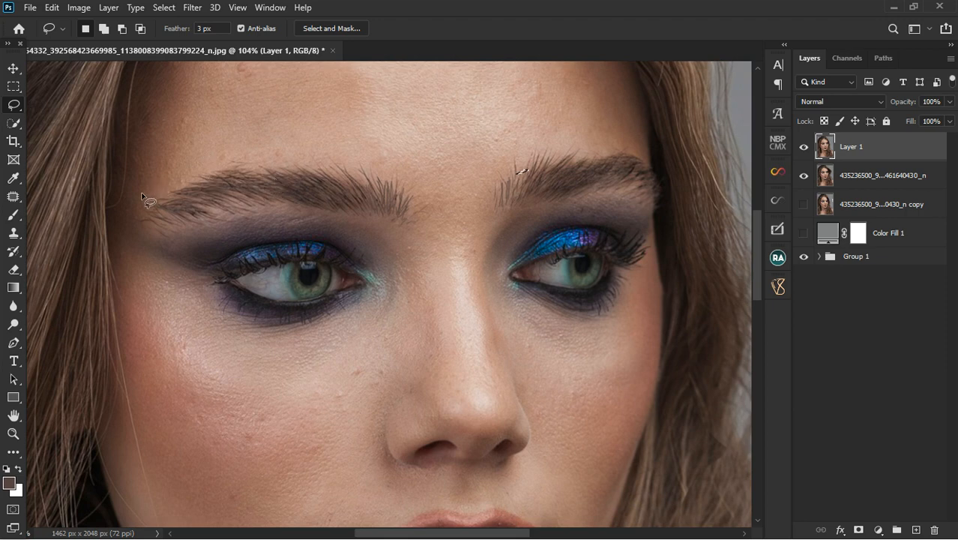
pyautogui.moveTo(183, 186)
pyautogui.mouseDown()
pyautogui.moveTo(261, 166)
pyautogui.moveTo(413, 196)
pyautogui.mouseUp()
pyautogui.press('Escape')
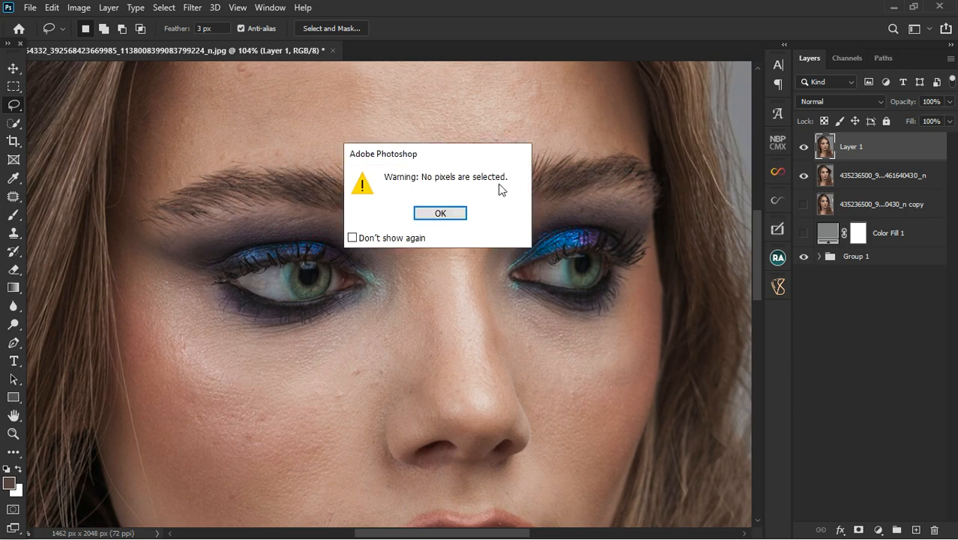
pyautogui.press('Return')
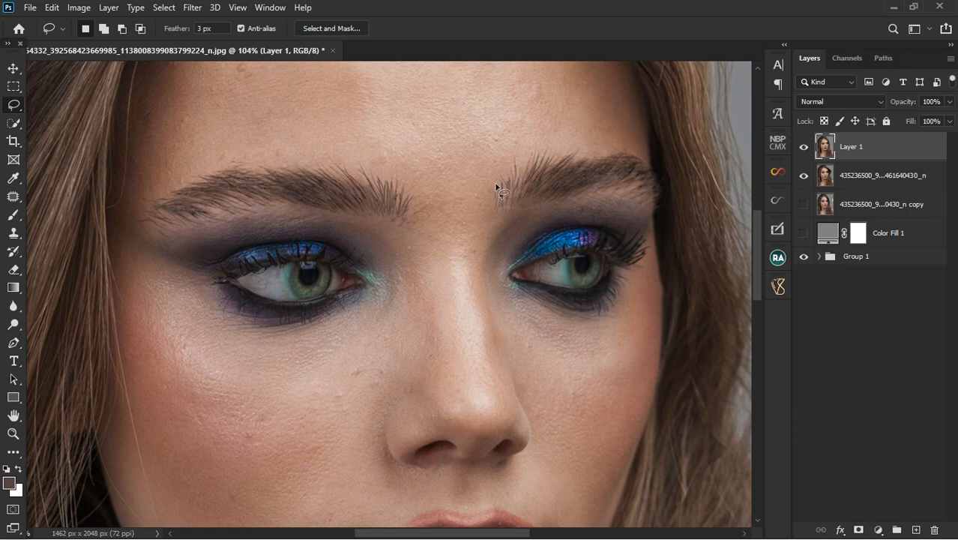
# Step: Lasso the skin just above the eyebrow on the portrait's right side, clone nearby skin along the brow's upper edge, and deselect
pyautogui.moveTo(532, 177)
pyautogui.mouseDown()
pyautogui.moveTo(490, 189)
pyautogui.moveTo(622, 147)
pyautogui.moveTo(655, 169)
pyautogui.moveTo(630, 140)
pyautogui.moveTo(507, 147)
pyautogui.moveTo(487, 160)
pyautogui.moveTo(485, 193)
pyautogui.moveTo(500, 189)
pyautogui.mouseUp()
pyautogui.press('Return')
pyautogui.click(11, 232)
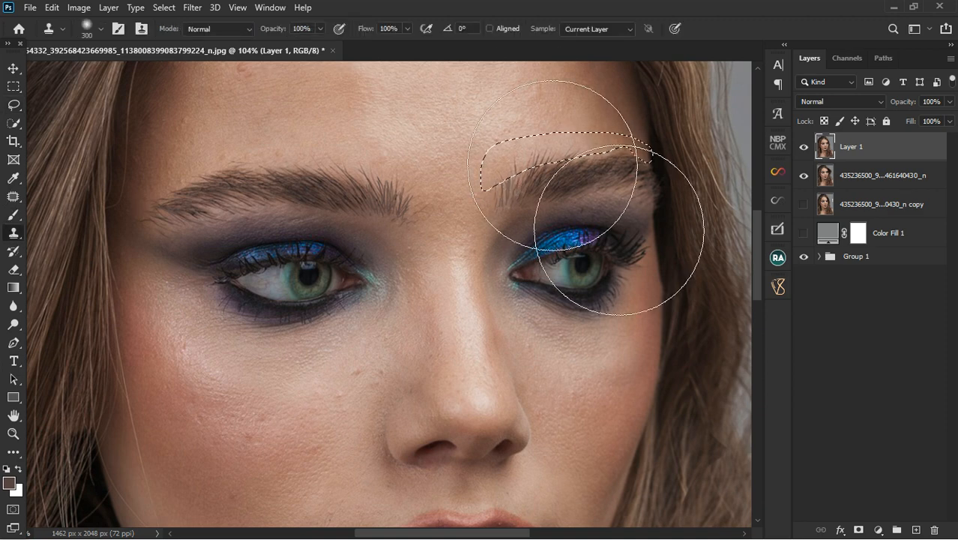
pyautogui.press('[')
pyautogui.press('[')
pyautogui.press('[')
pyautogui.press('[')
pyautogui.press('[')
pyautogui.press('[')
pyautogui.press('[')
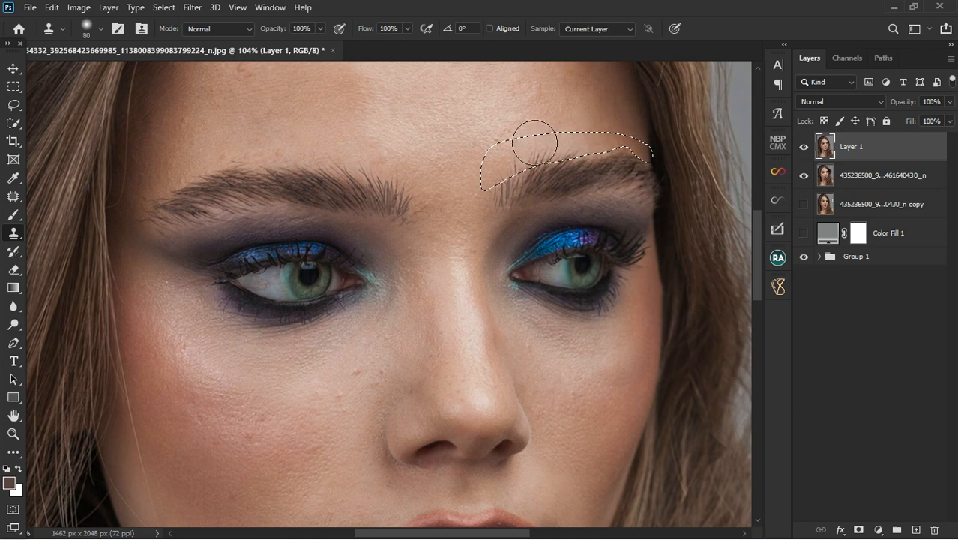
pyautogui.keyDown('alt'); pyautogui.click(489, 140); pyautogui.keyUp('alt')
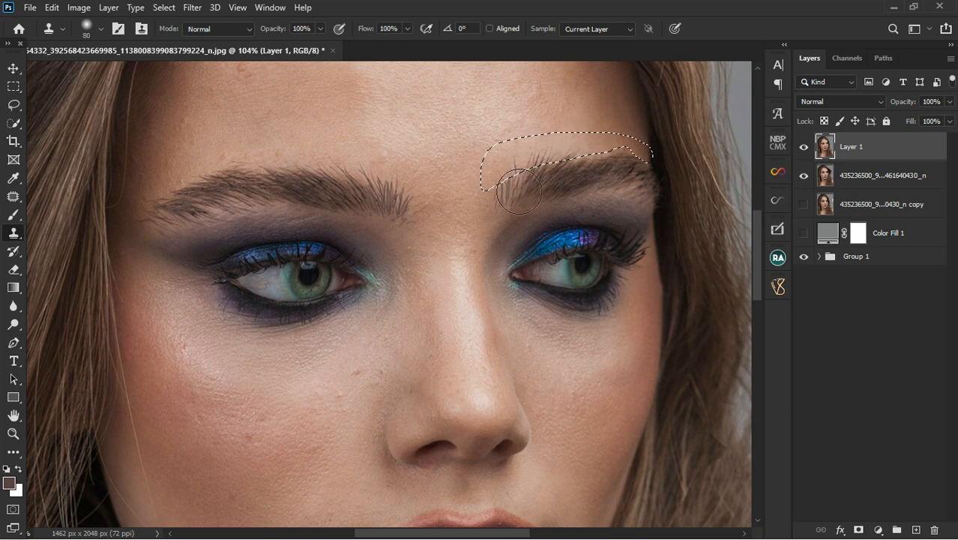
pyautogui.moveTo(534, 197); pyautogui.dragTo(655, 172)
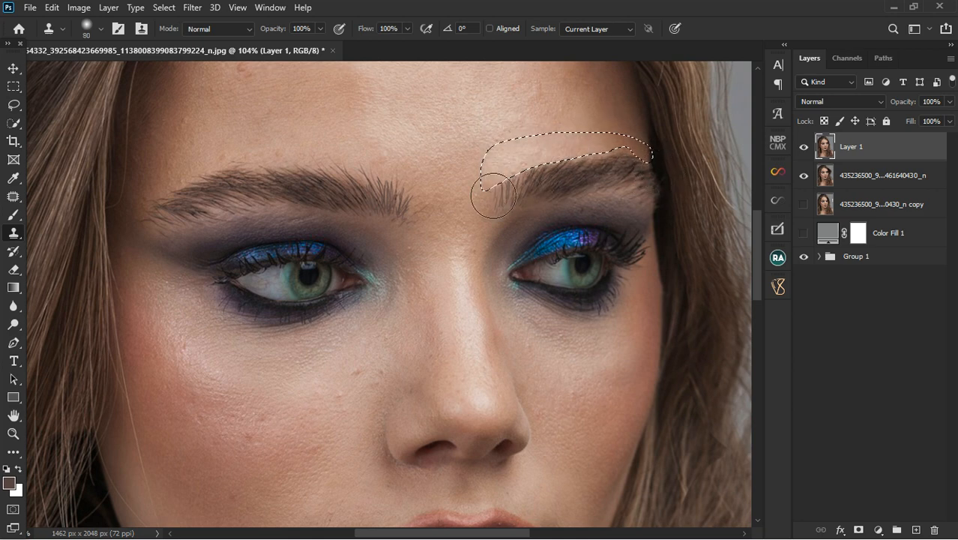
pyautogui.hotkey('ctrl', 'd')
# Step: Compare the eyebrow retouch on Layer 1 with the portrait beneath by toggling Layer 1's visibility
pyautogui.scroll(-1, 466, 206)
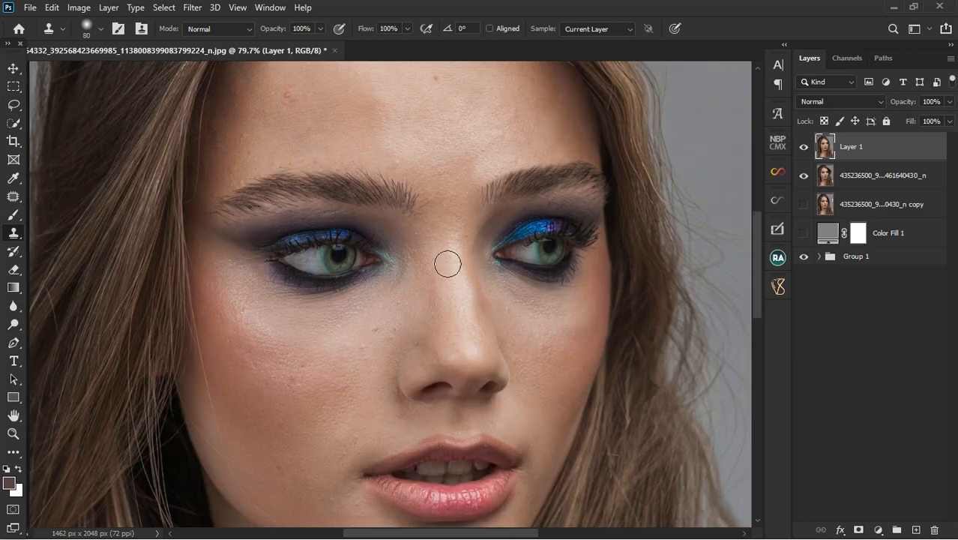
pyautogui.scroll(-1, 447, 261)
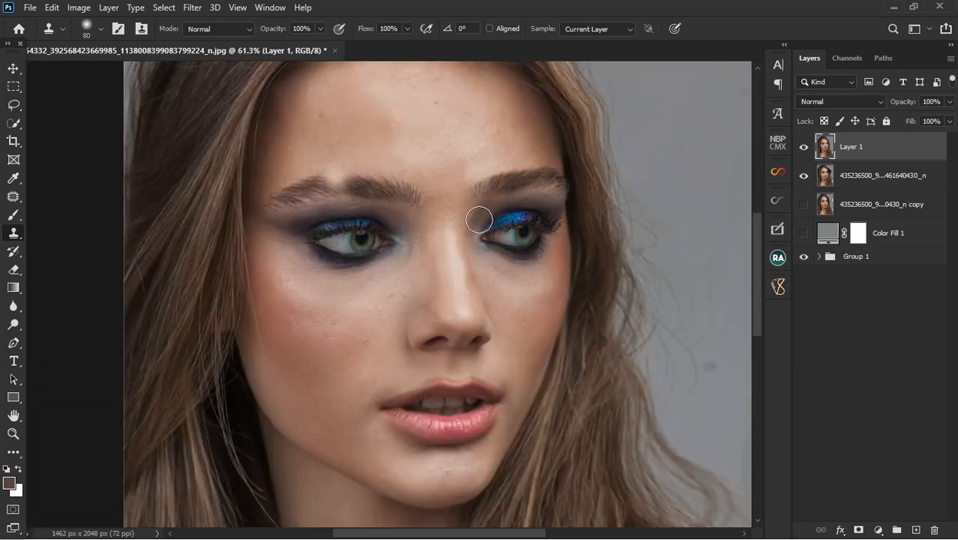
pyautogui.scroll(-2, 345, 189)
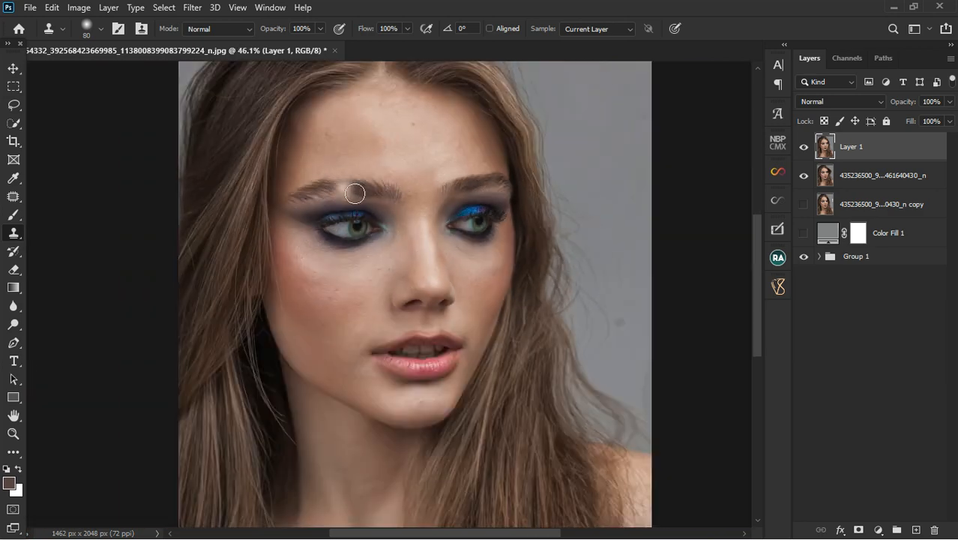
pyautogui.click(804, 147)
pyautogui.click(810, 155)
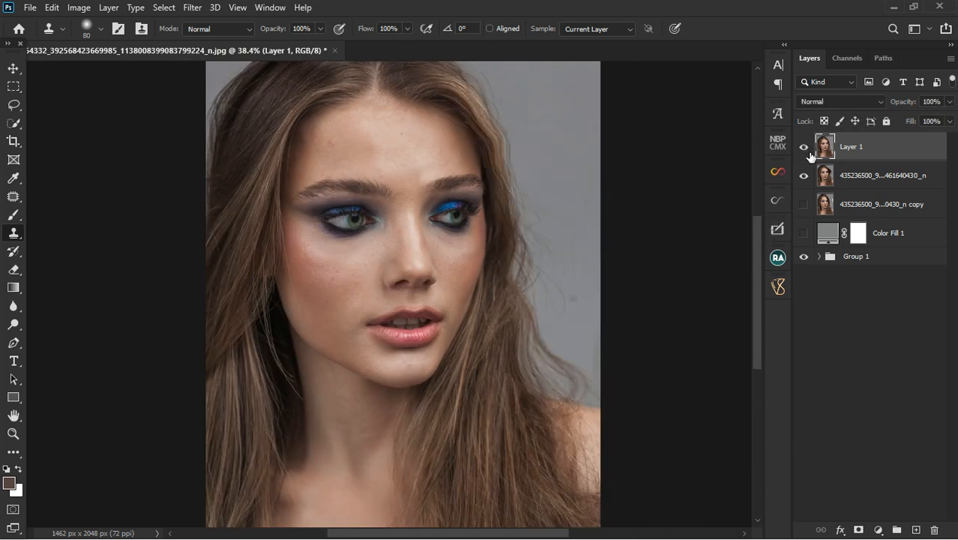
pyautogui.scroll(-1, 571, 194)
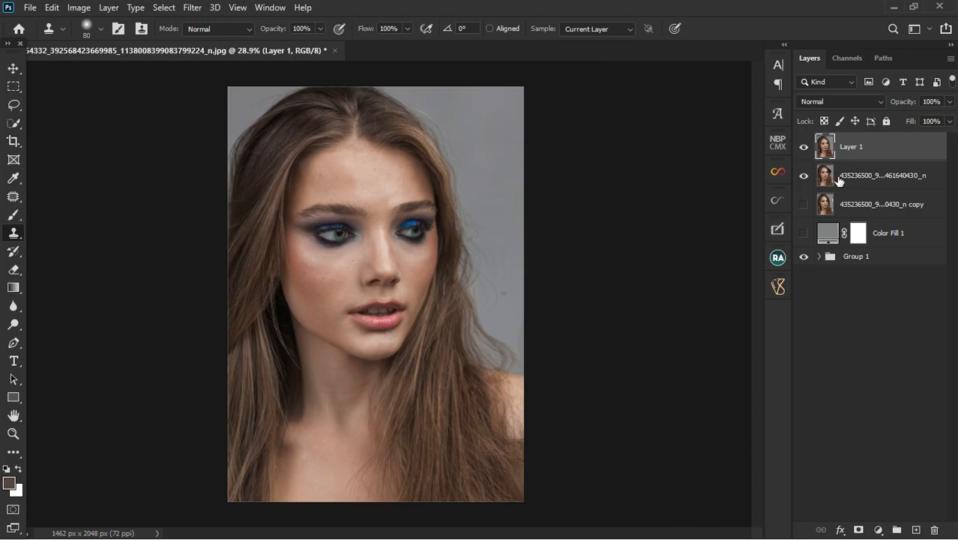